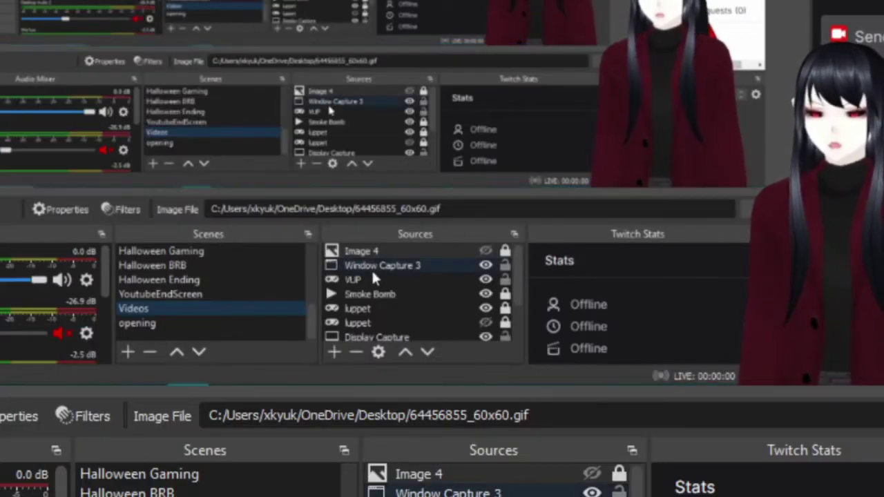
# Toggle the visibility of the Image 4 source in the Videos scene
pyautogui.click(592, 475)
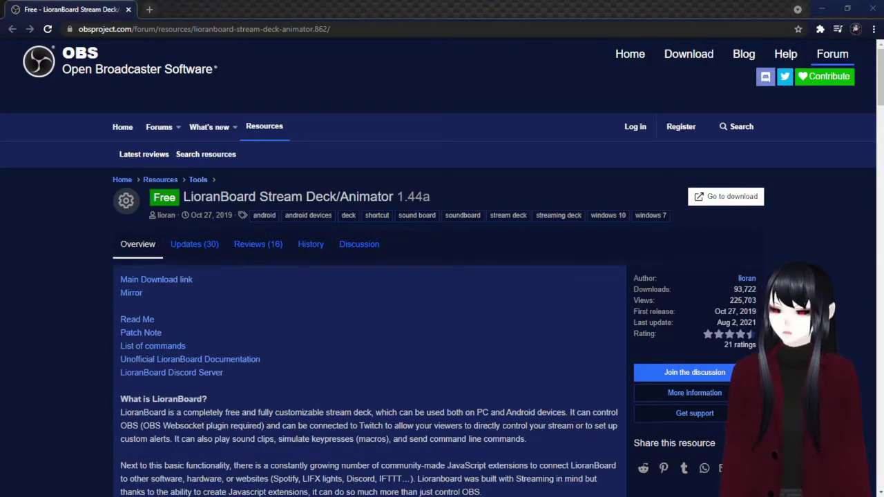
# Go to the download of LioranBoard Stream Deck/Animator 1.44a from its OBS forum resource page
pyautogui.scroll(-2, 443, 276)
pyautogui.scroll(2, 430, 196)
pyautogui.moveTo(431, 197); pyautogui.dragTo(177, 202)
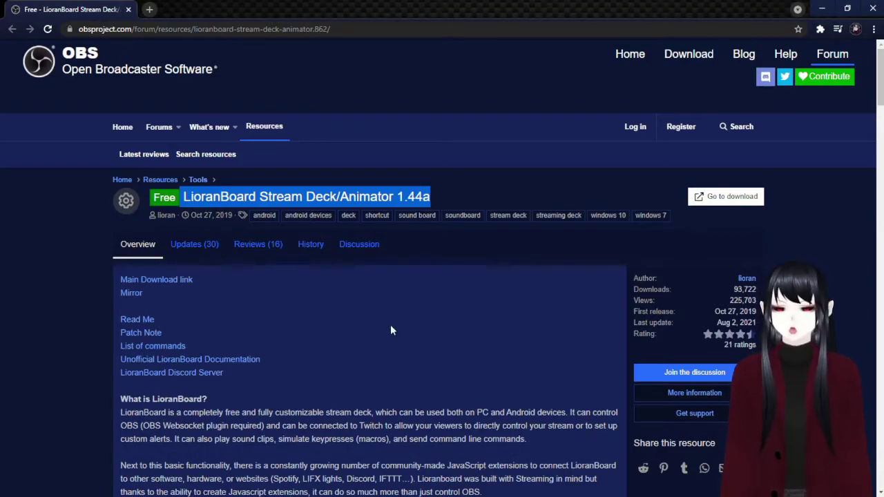
pyautogui.click(419, 268)
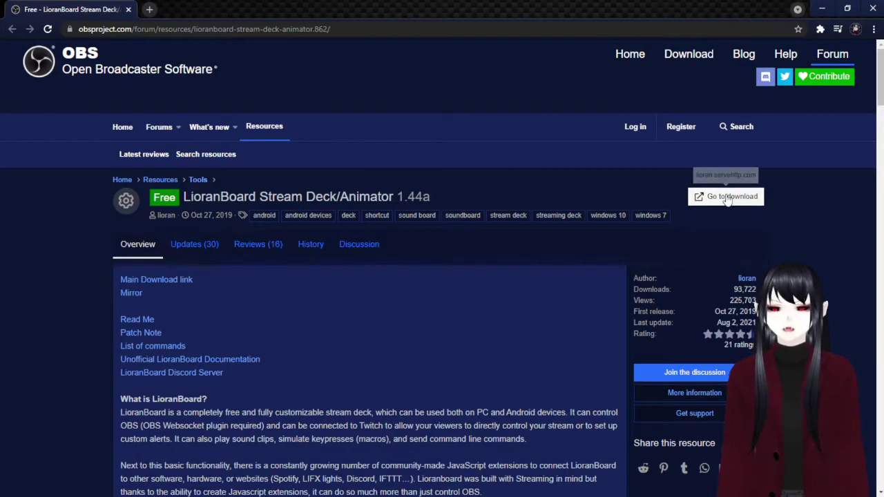
pyautogui.click(727, 197)
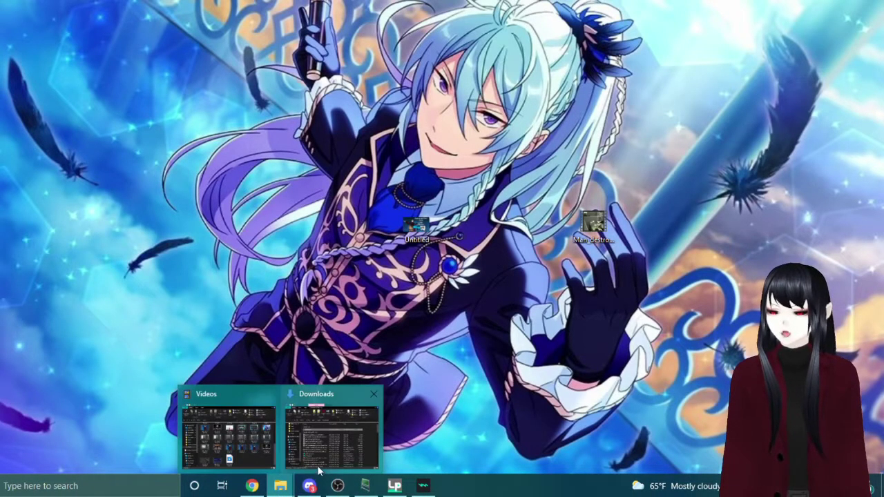
# Open the lioranboard archive from the Downloads folder and extract its contents into a new desktop folder named Lioranboard
pyautogui.click(319, 467)
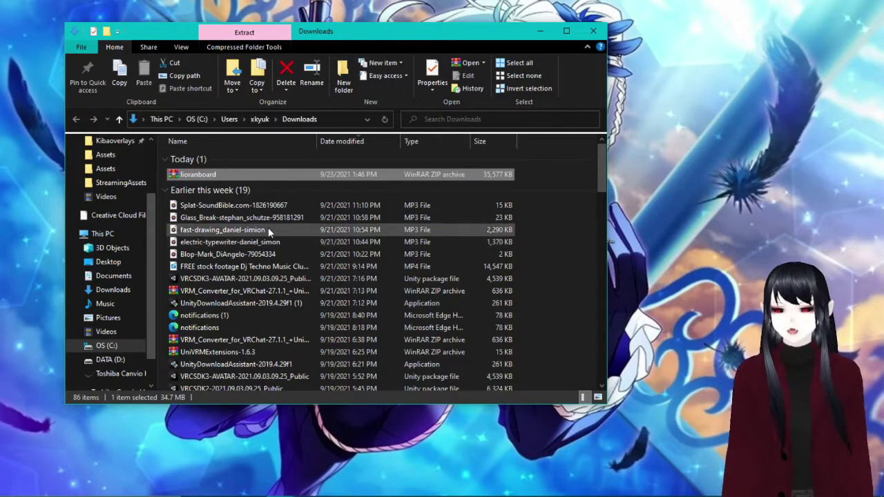
pyautogui.doubleClick(208, 174)
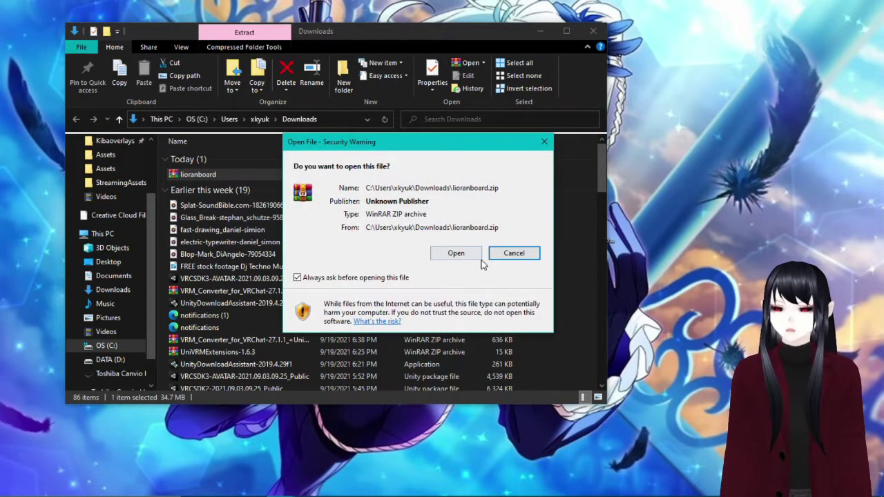
pyautogui.click(478, 254)
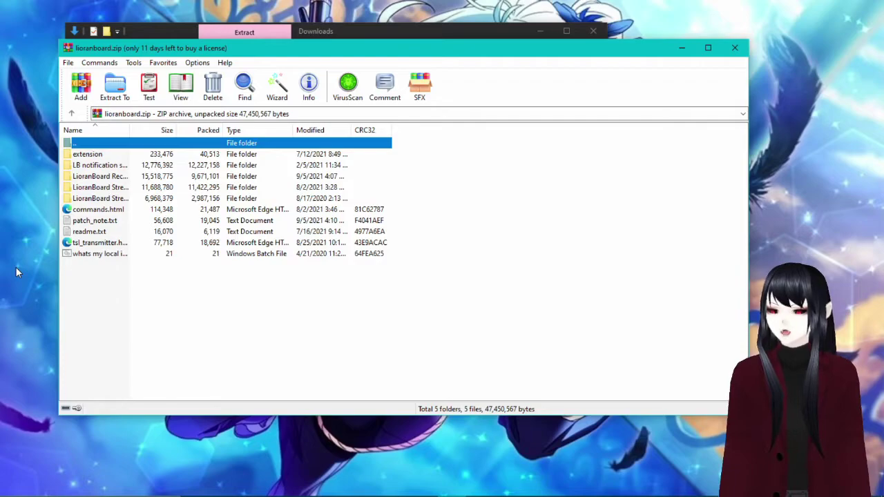
pyautogui.hotkey('alt', 'Tab')
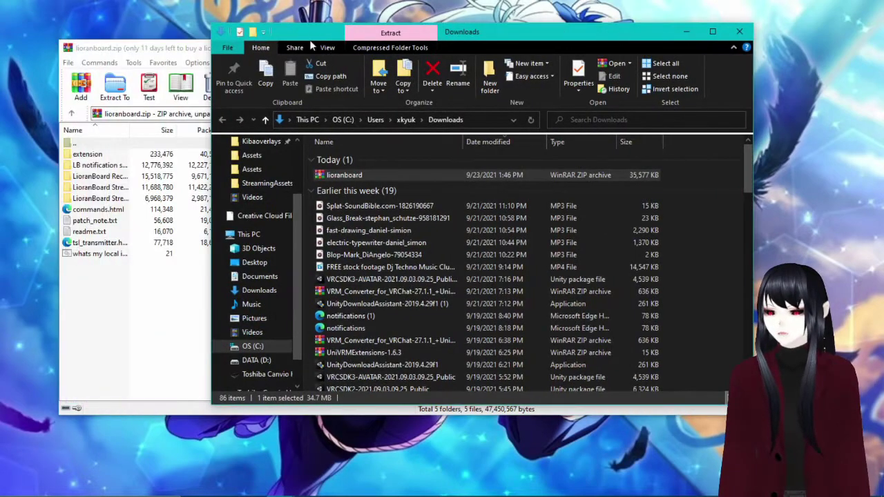
pyautogui.rightClick(1, 163)
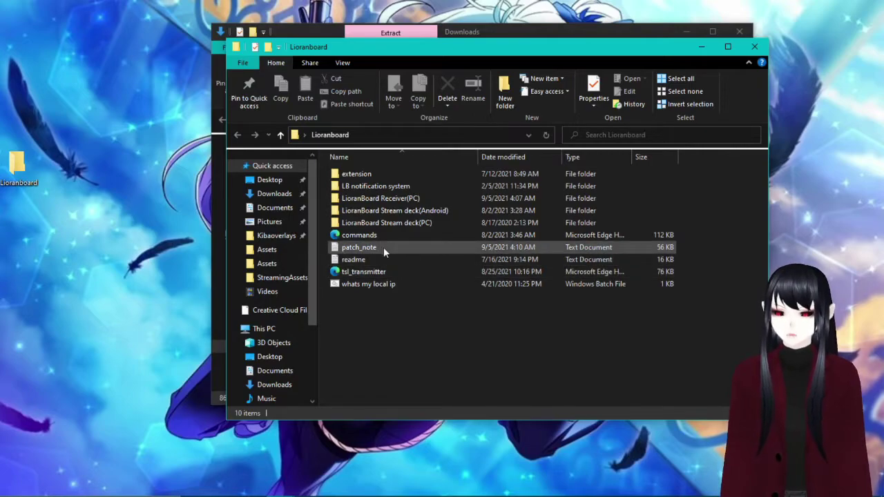
# Launch LioranBoard Receiver from the LioranBoard Receiver(PC) folder and decline the tutorial
pyautogui.doubleClick(417, 198)
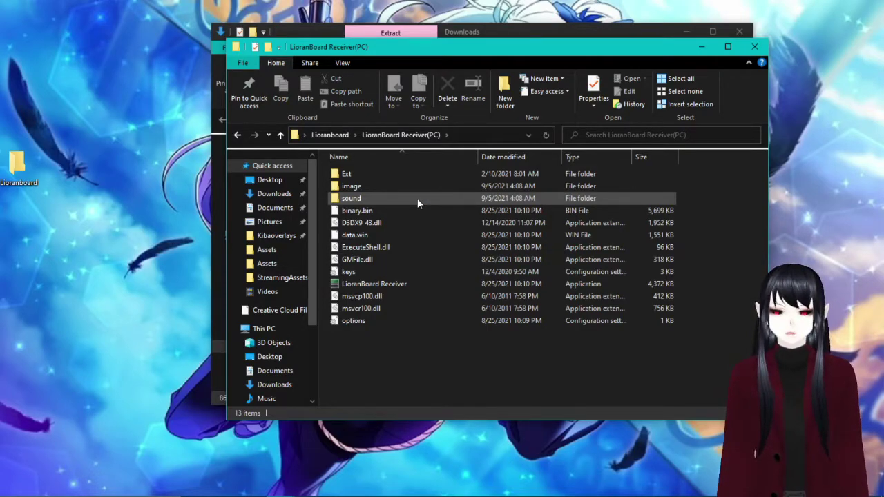
pyautogui.click(371, 284)
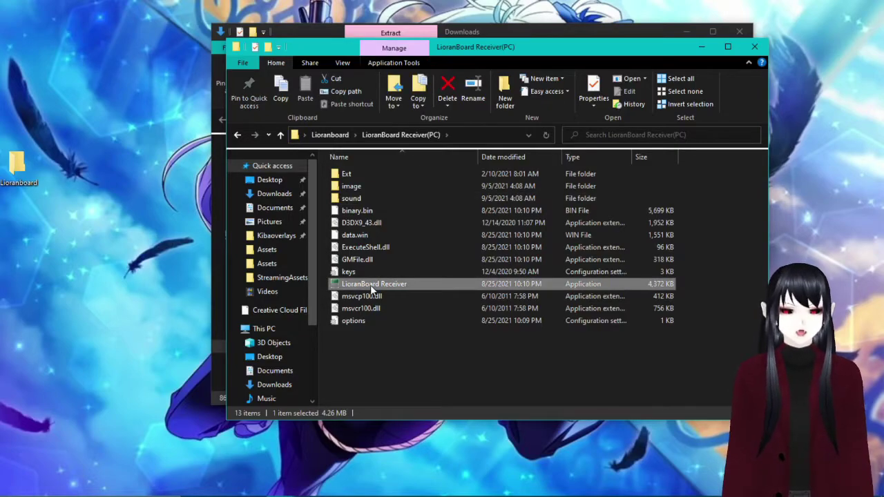
pyautogui.doubleClick(370, 285)
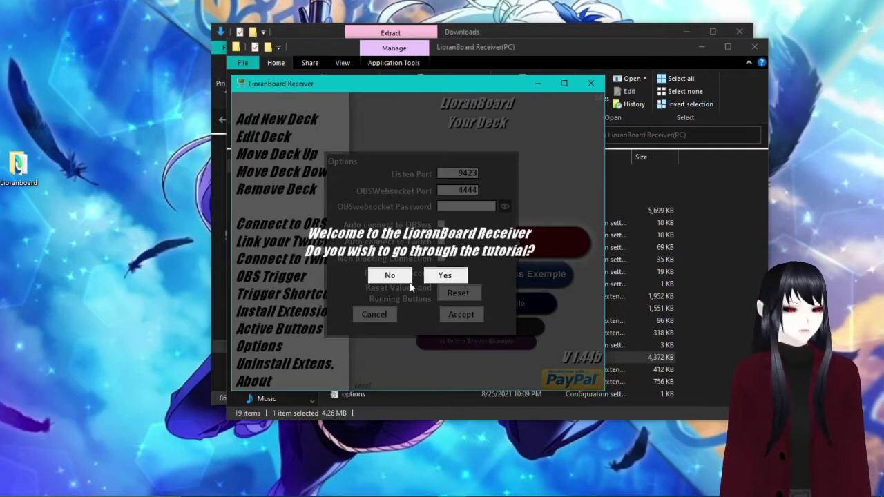
pyautogui.click(381, 276)
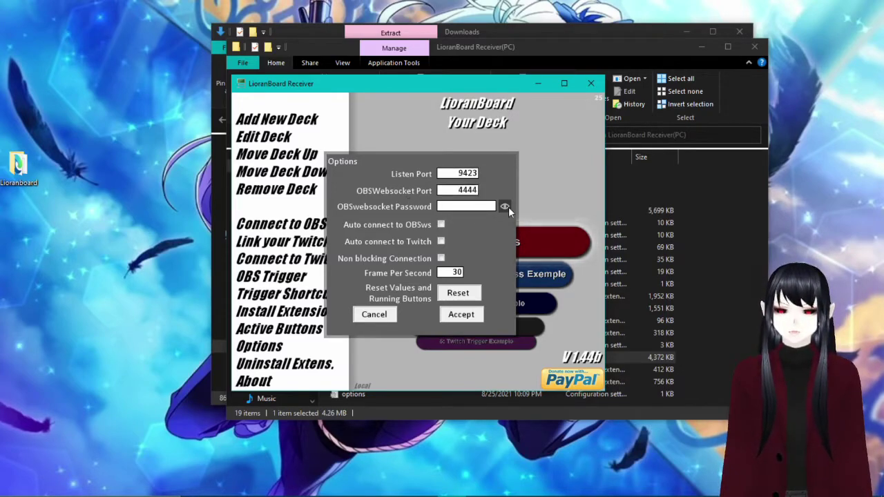
# Enable automatic connection to OBSws and to Twitch in the receiver options and accept them
pyautogui.click(441, 225)
pyautogui.click(441, 241)
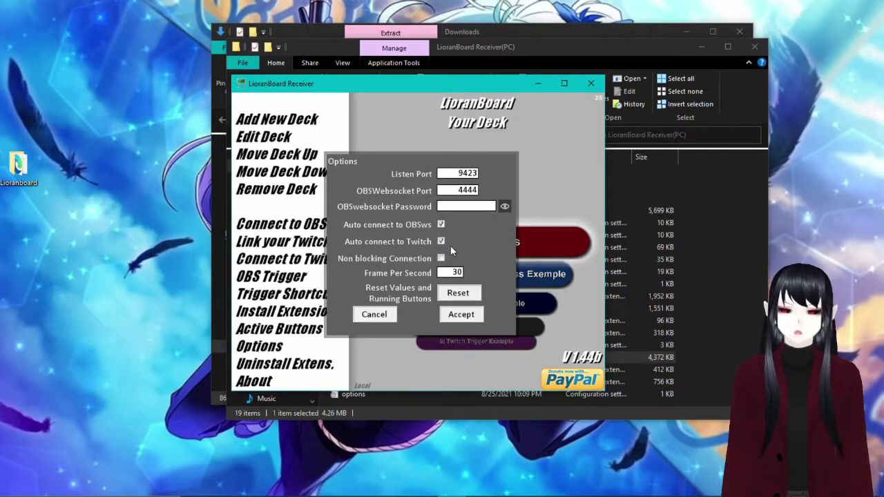
pyautogui.click(462, 315)
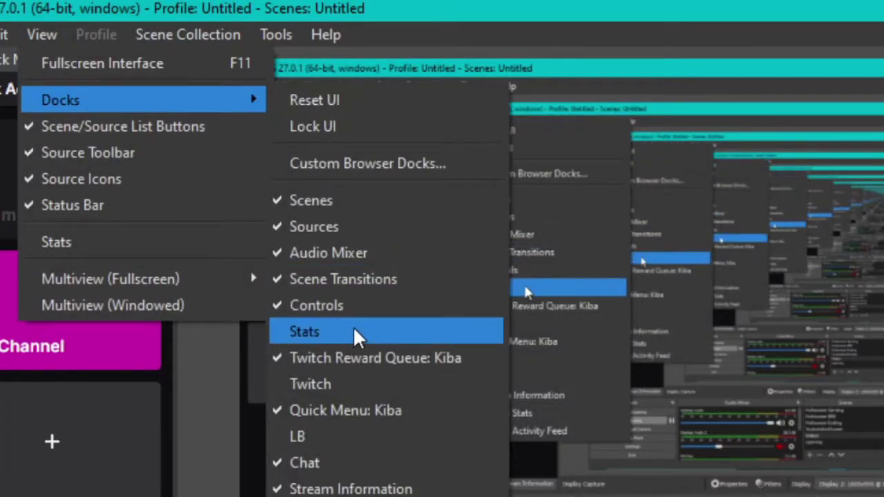
# Open the Custom Browser Docks settings in OBS and inspect the name and URL of the existing LB dock
pyautogui.click(369, 165)
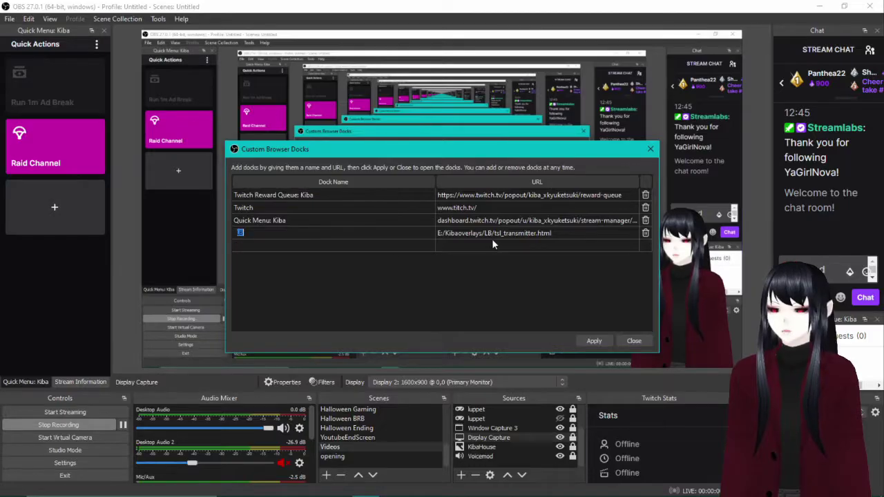
pyautogui.click(492, 233)
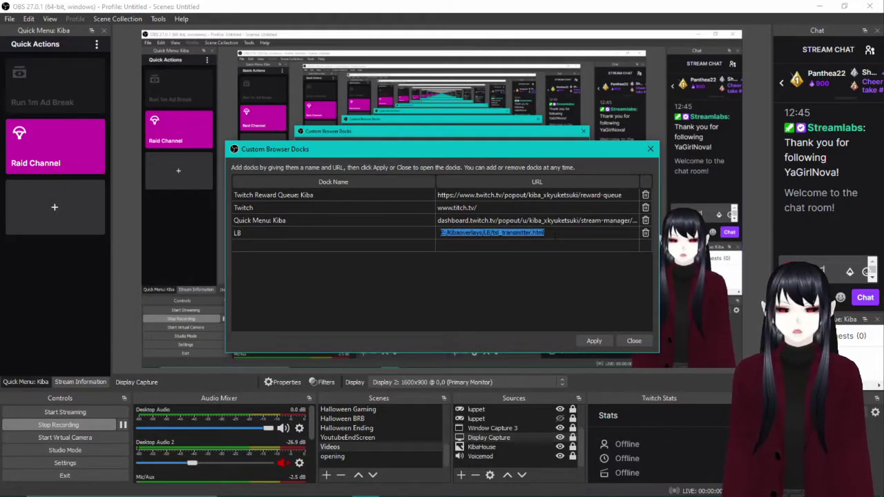
pyautogui.doubleClick(492, 233)
pyautogui.click(276, 295)
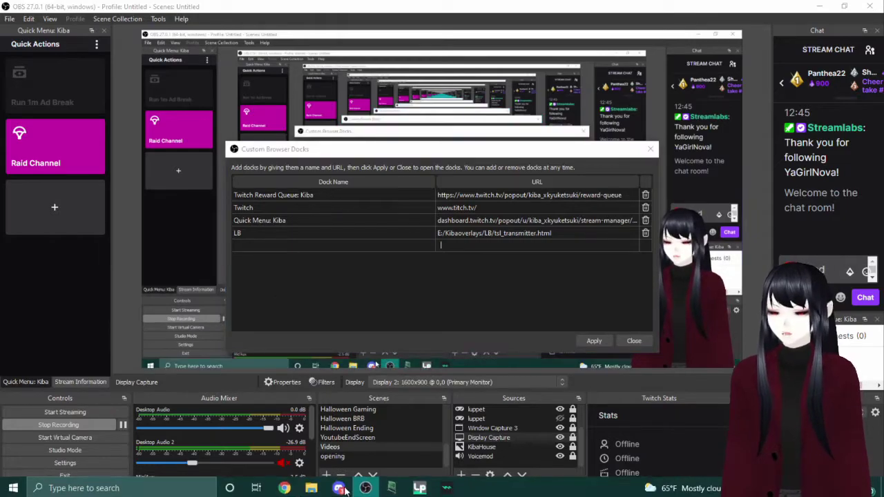
# Switch to File Explorer and open the tsl_transmitter file from the Lioranboard folder in the browser
pyautogui.click(418, 436)
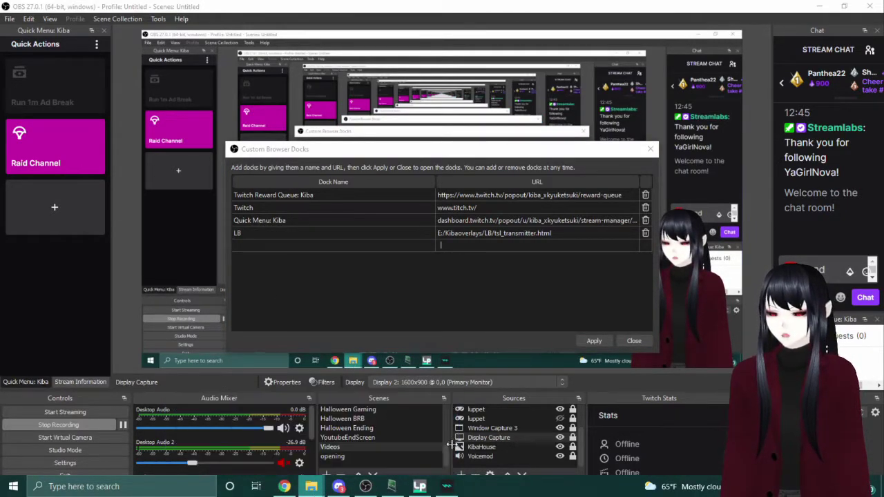
pyautogui.click(362, 155)
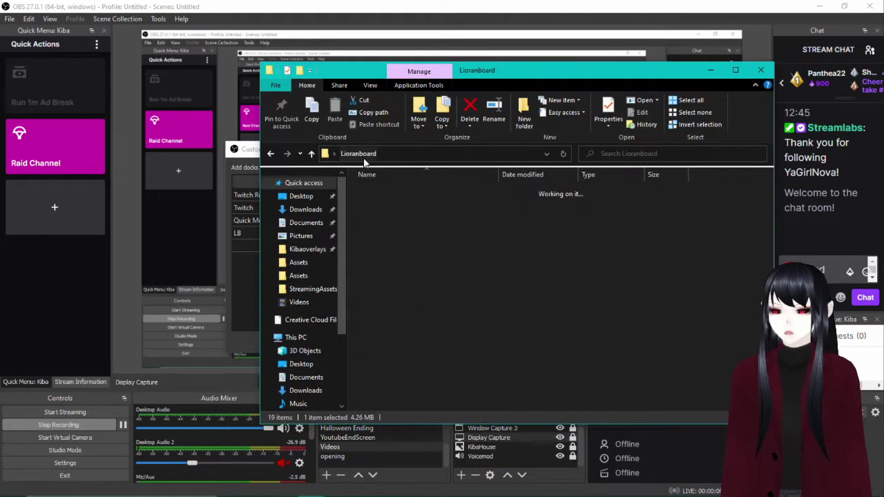
pyautogui.click(386, 283)
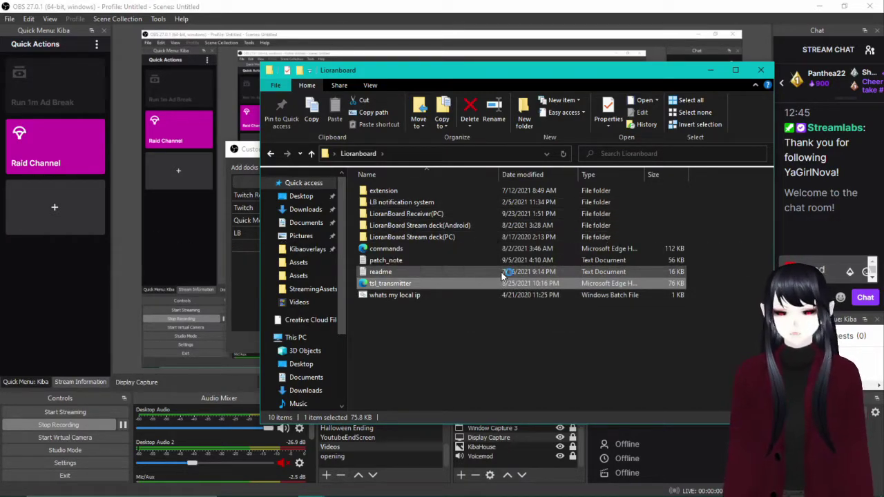
pyautogui.rightClick(415, 284)
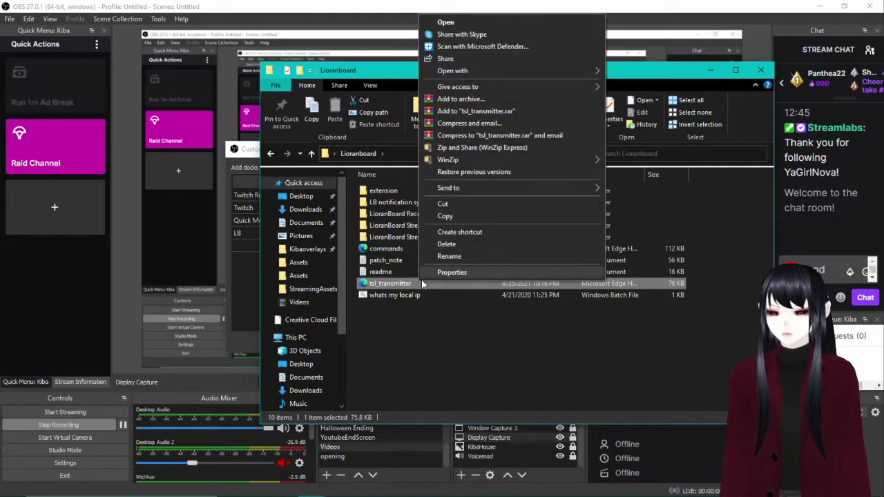
pyautogui.click(399, 289)
pyautogui.doubleClick(400, 289)
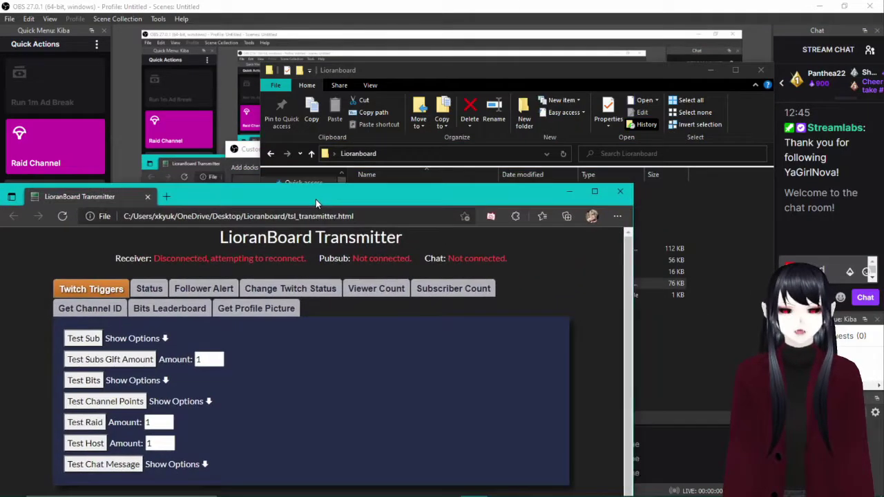
# Copy the LioranBoard Transmitter page's file address, close the browser and return to the browser docks settings in OBS
pyautogui.moveTo(316, 203); pyautogui.dragTo(235, 114)
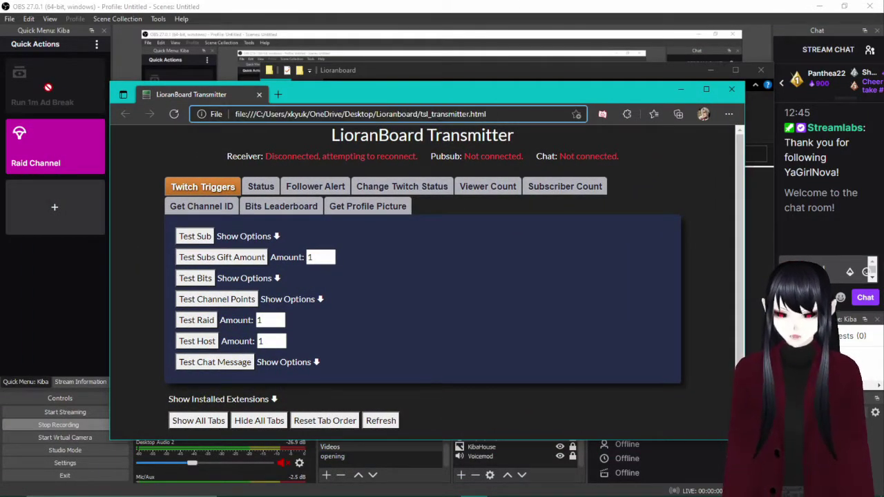
pyautogui.hotkey('ctrl', 'c')
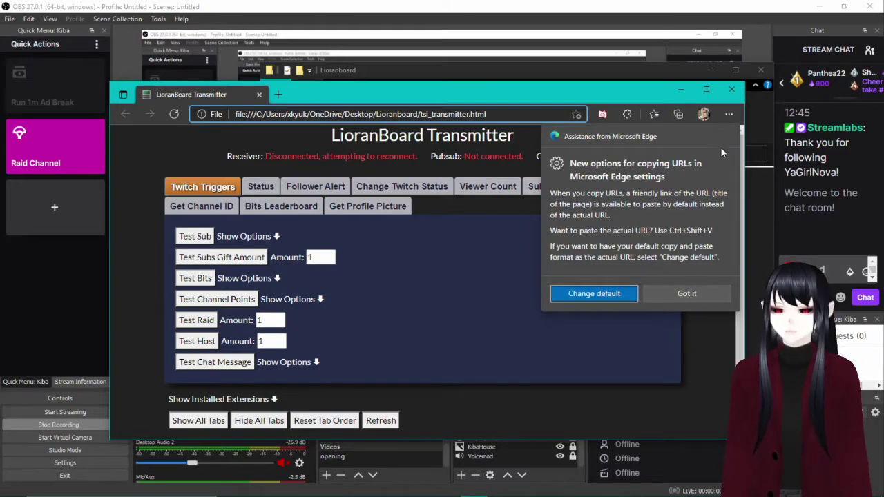
pyautogui.click(694, 293)
pyautogui.click(732, 89)
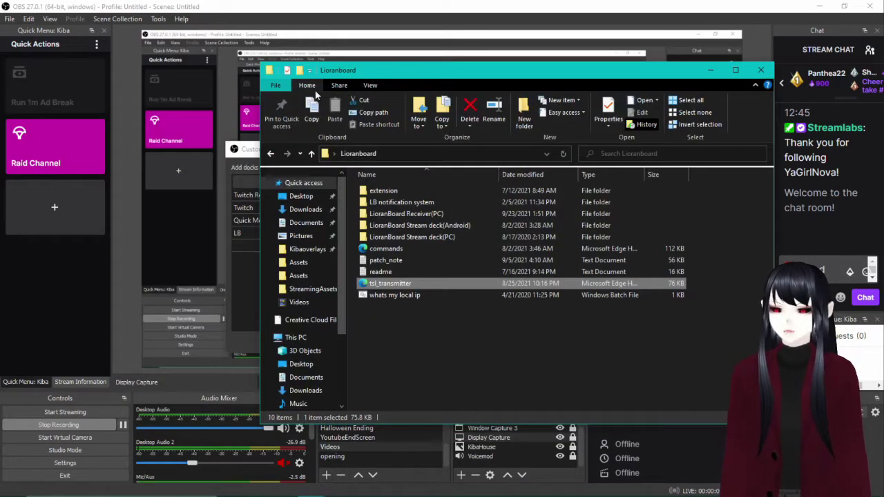
pyautogui.click(711, 69)
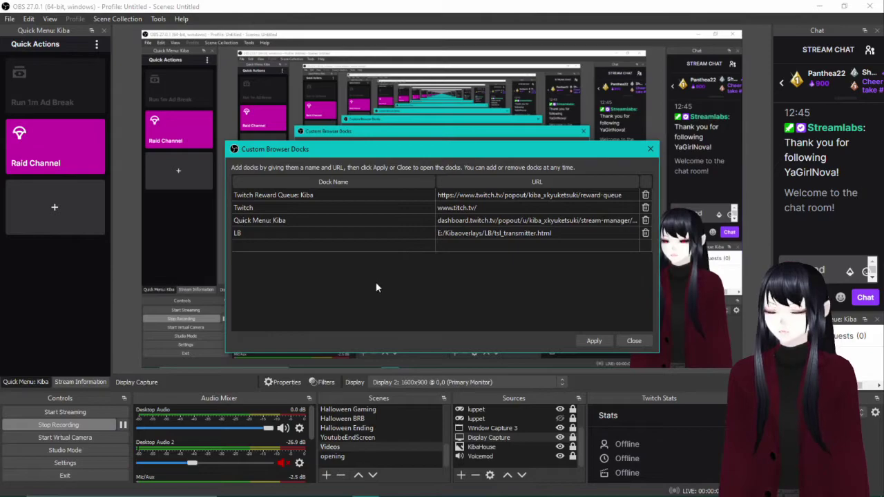
# Add a custom browser dock named LBExample with the copied tsl_transmitter.html address as its URL
pyautogui.doubleClick(304, 233)
pyautogui.doubleClick(317, 245)
pyautogui.write('LBExample')
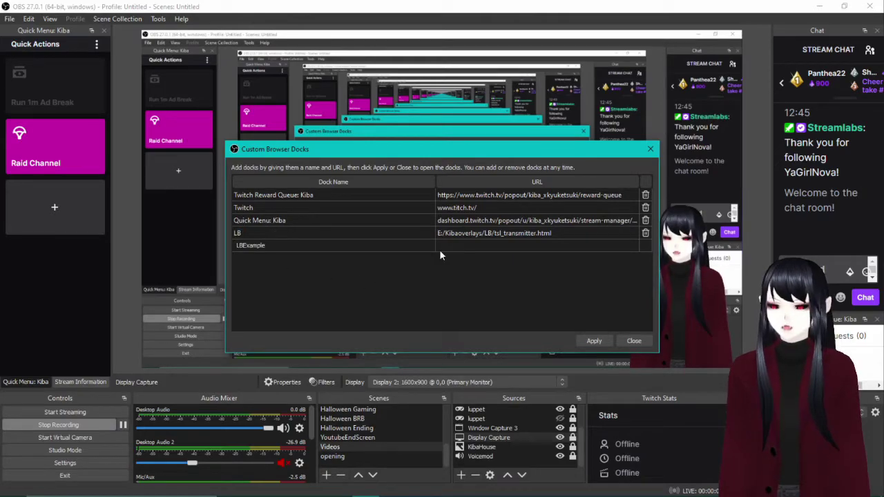
pyautogui.doubleClick(495, 246)
pyautogui.hotkey('ctrl', 'v')
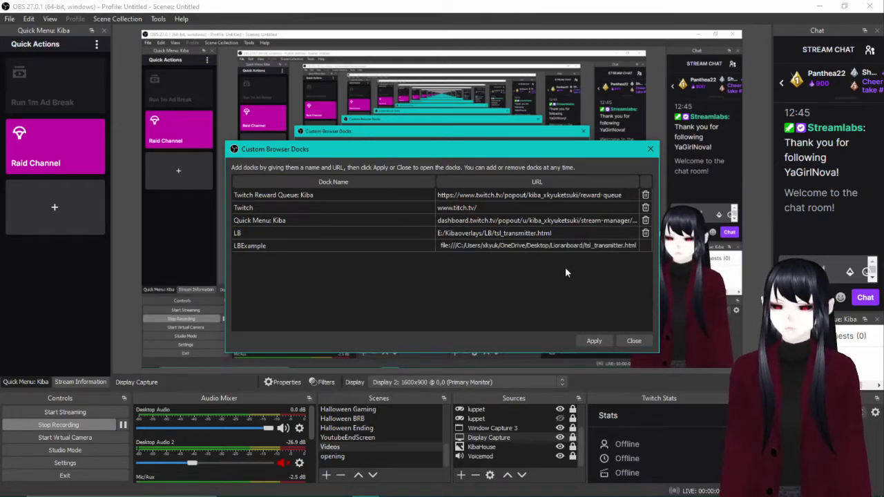
# Apply the custom docks, dock the LBExample window in the Quick Menu tab group and switch to the Quick Menu tab
pyautogui.click(595, 341)
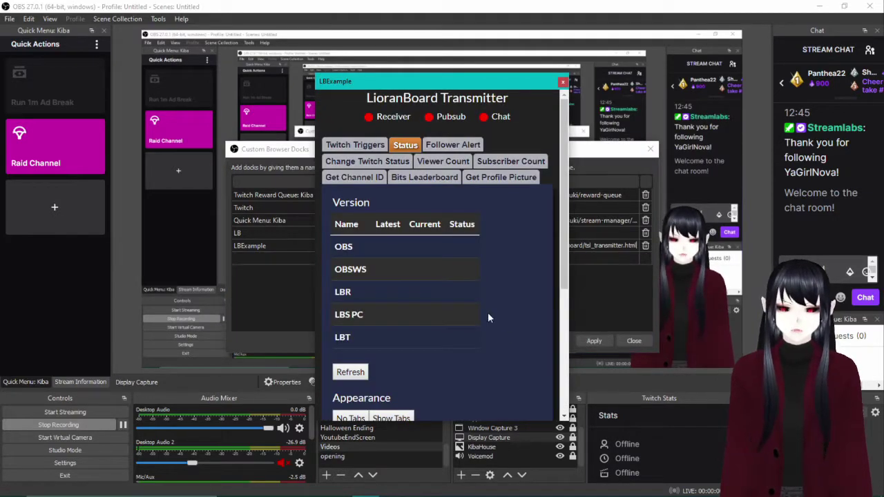
pyautogui.moveTo(449, 76); pyautogui.dragTo(11, 110)
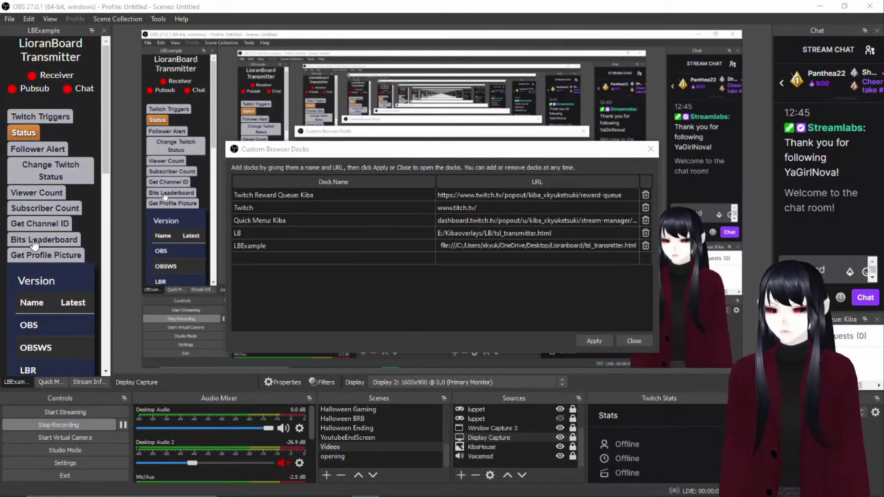
pyautogui.click(54, 382)
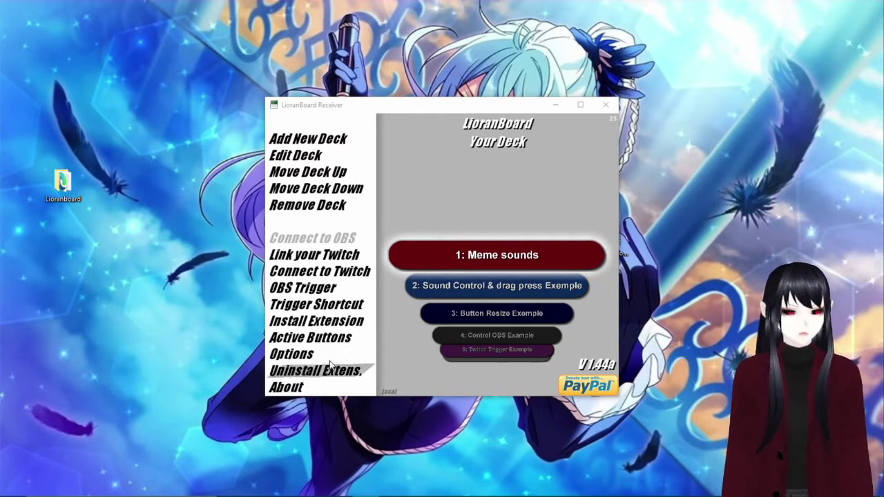
# Open the Twitch authorization page from the account linking settings, review the permissions LioranBoard App requests and authorize it
pyautogui.click(336, 256)
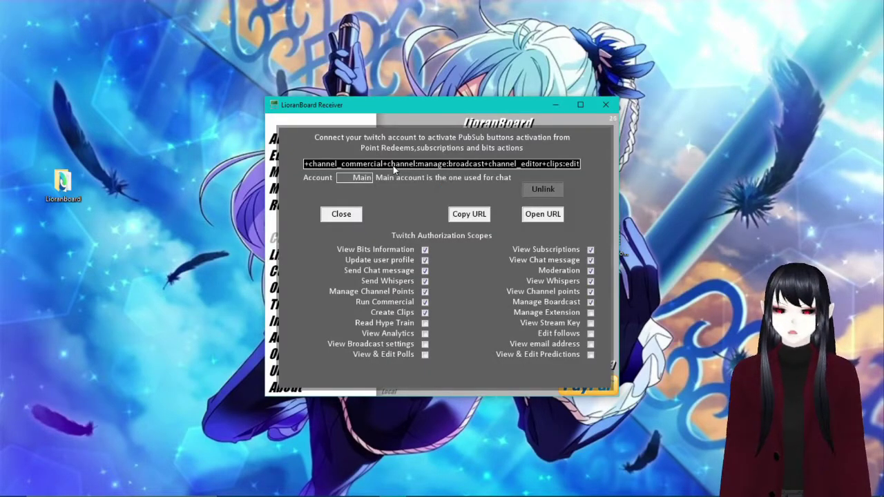
pyautogui.click(543, 215)
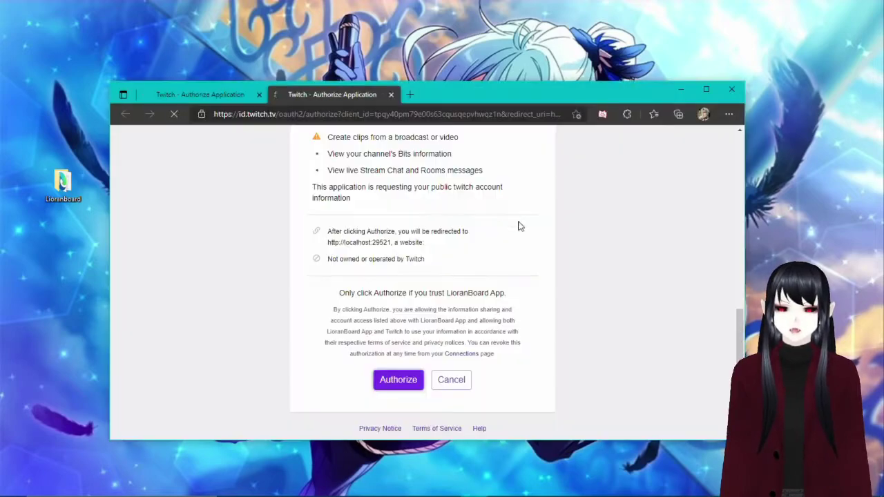
pyautogui.scroll(1, 469, 278)
pyautogui.scroll(8, 469, 278)
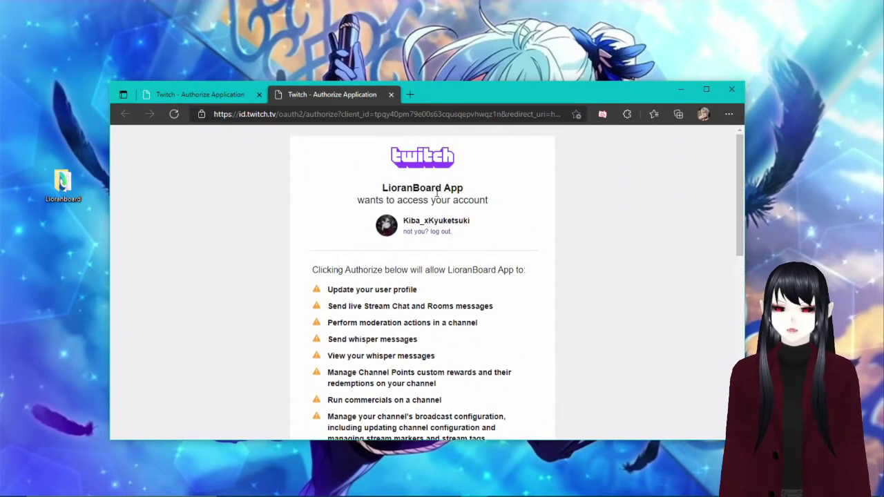
pyautogui.scroll(-8, 415, 194)
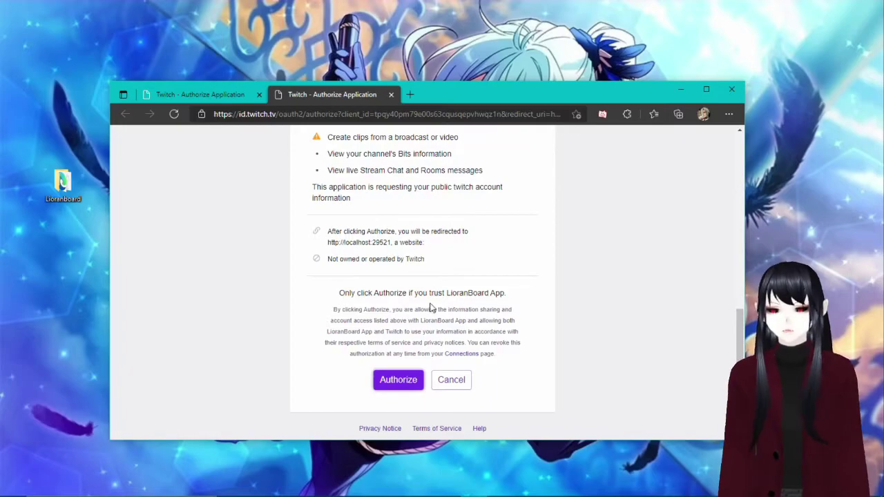
pyautogui.click(398, 380)
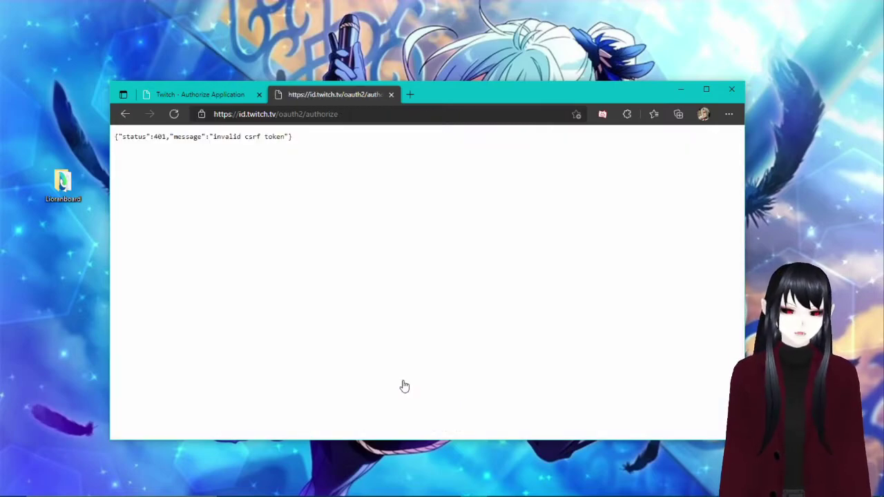
# Close the extra authorization tab, finish the authorization in the remaining one, and close the browser and the Twitch linking settings
pyautogui.click(391, 95)
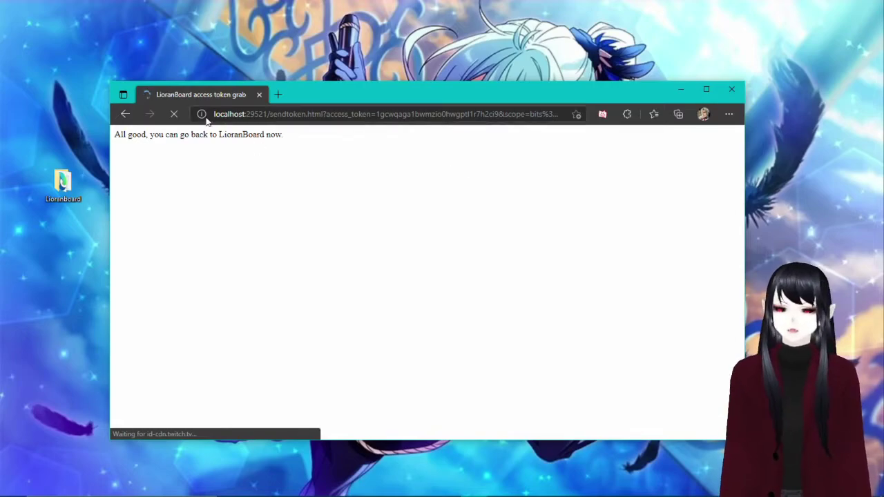
pyautogui.click(733, 90)
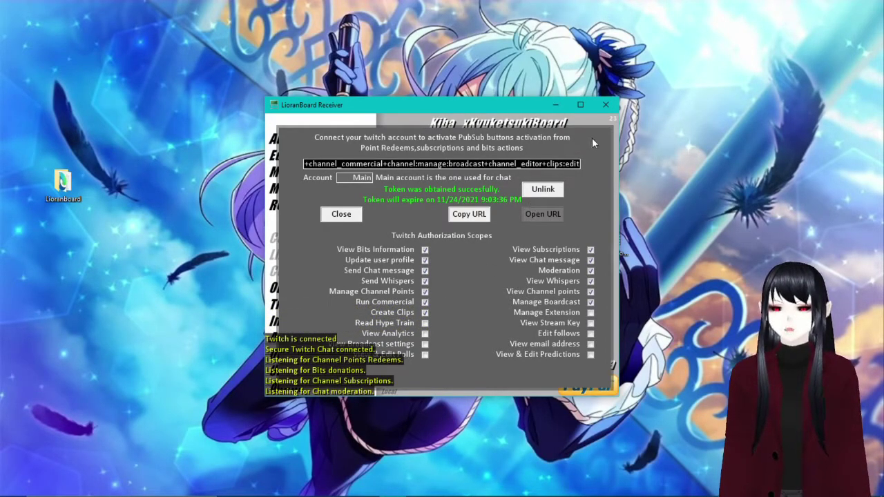
pyautogui.click(342, 214)
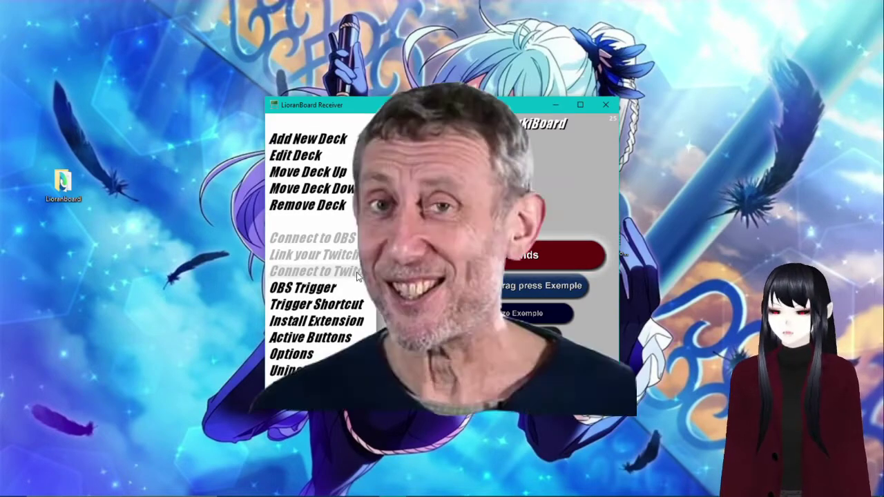
# Add a new deck in the LioranBoard Receiver and maximize the window showing its grid
pyautogui.click(323, 141)
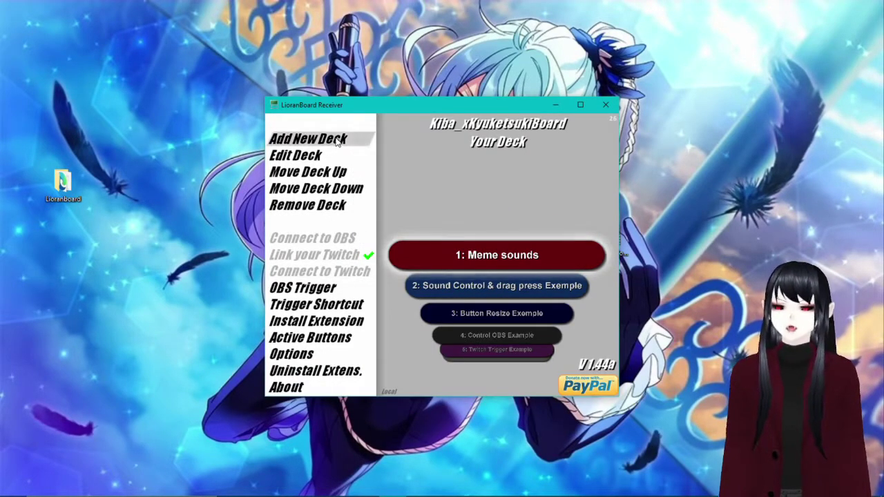
pyautogui.click(495, 243)
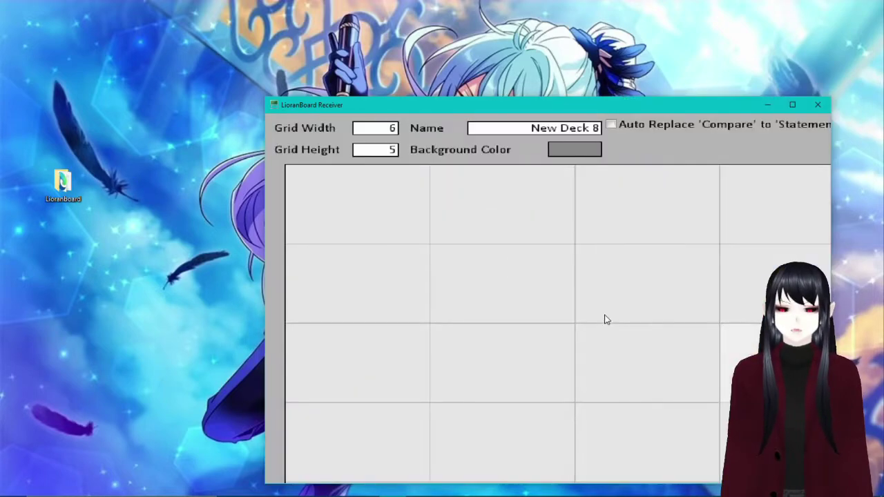
pyautogui.moveTo(617, 110); pyautogui.dragTo(495, 62)
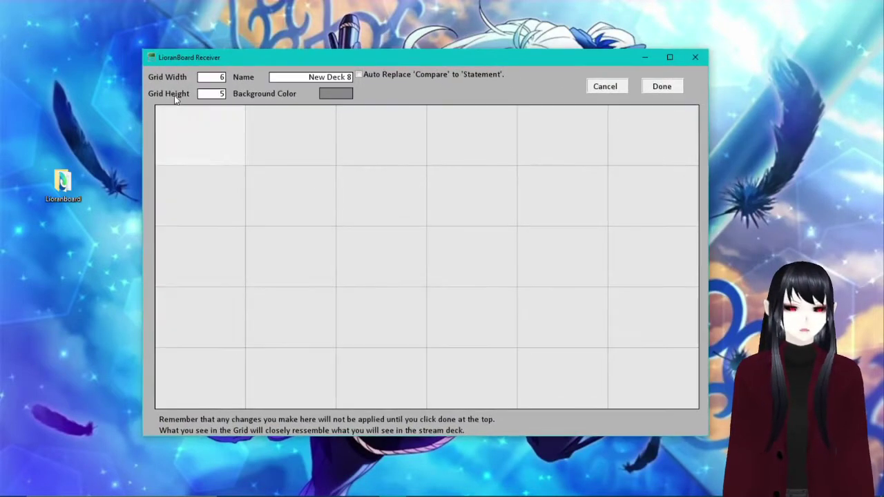
pyautogui.click(672, 57)
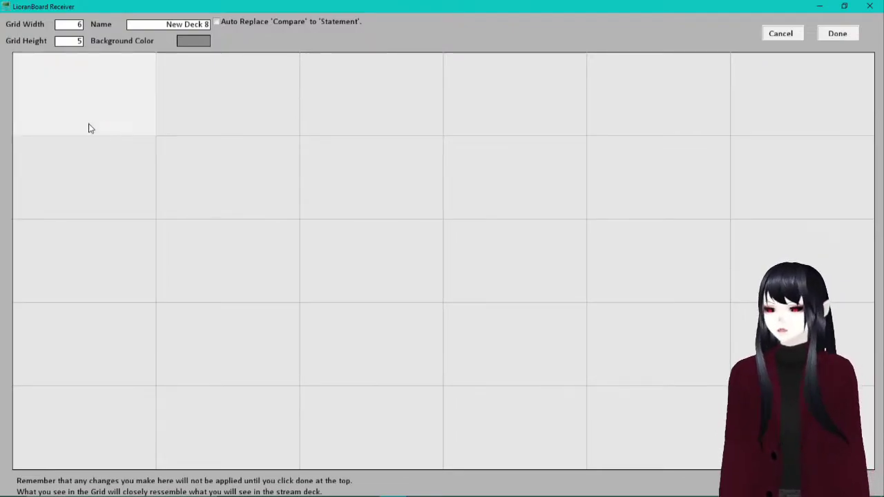
# Create a blank button in the grid's first cell and color it pink by raising Red to 255
pyautogui.click(125, 105)
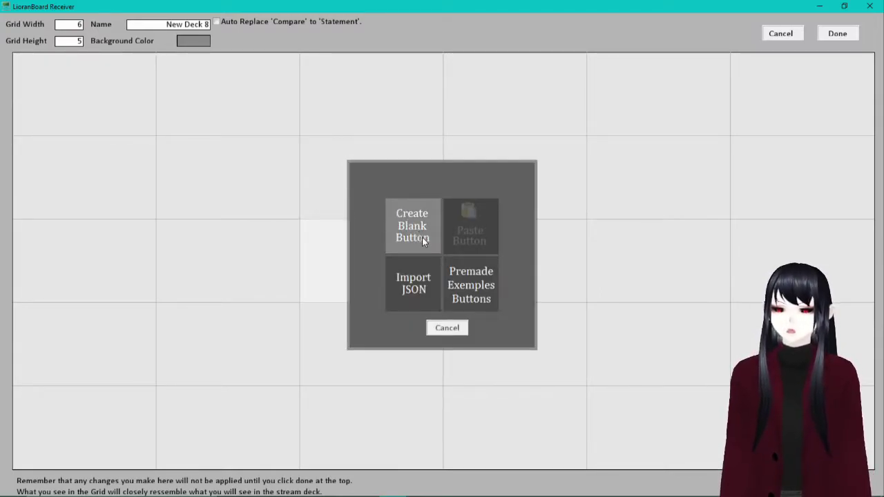
pyautogui.click(423, 237)
pyautogui.rightClick(114, 90)
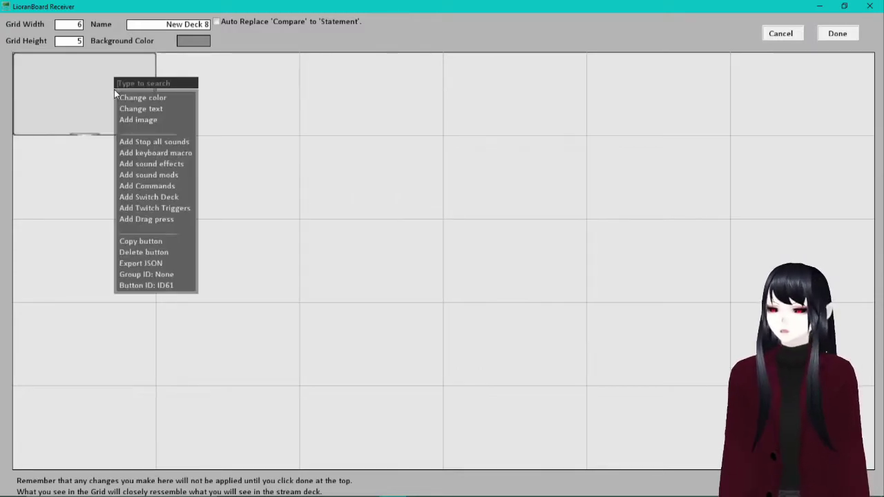
pyautogui.click(143, 97)
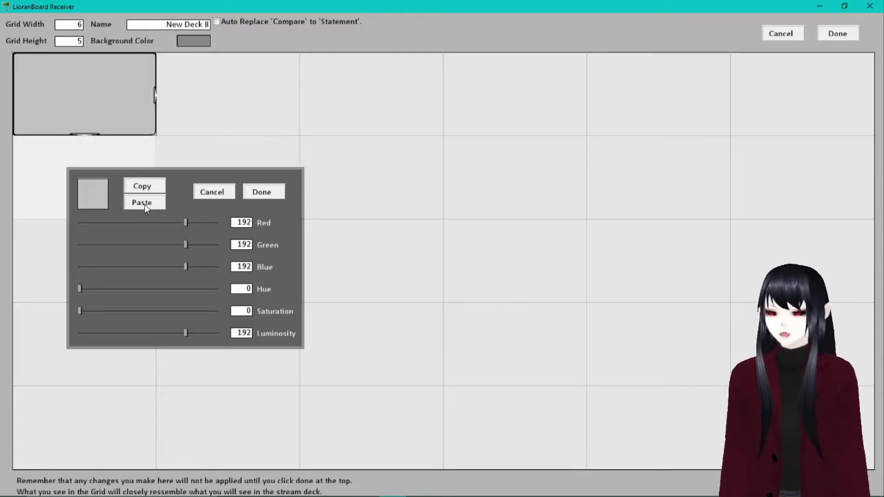
pyautogui.moveTo(186, 223); pyautogui.dragTo(227, 226)
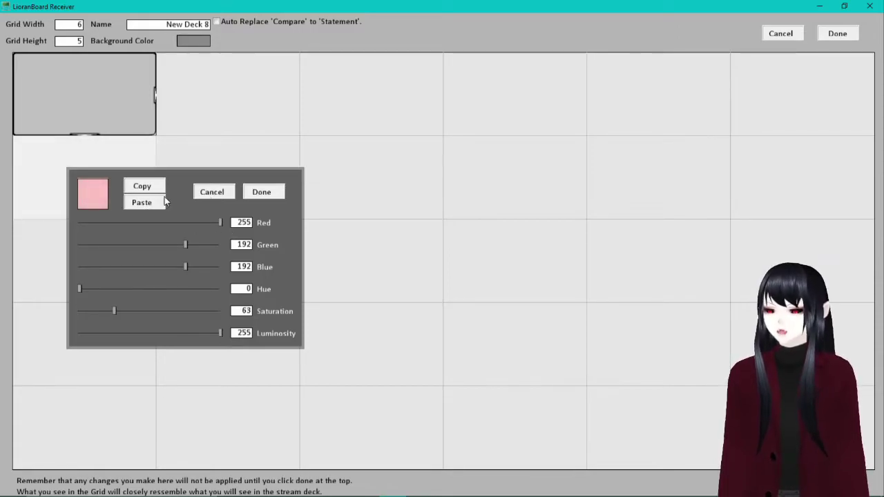
pyautogui.click(263, 193)
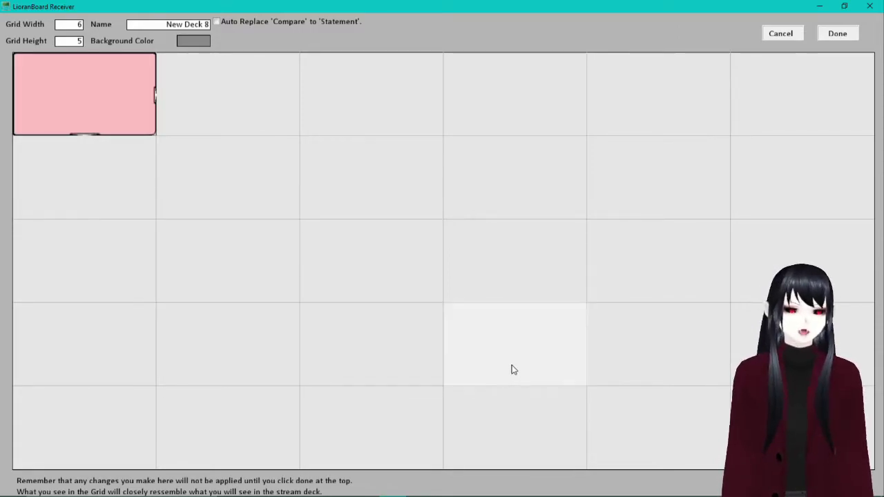
# Set the pink button's display text to HeadPats
pyautogui.rightClick(83, 121)
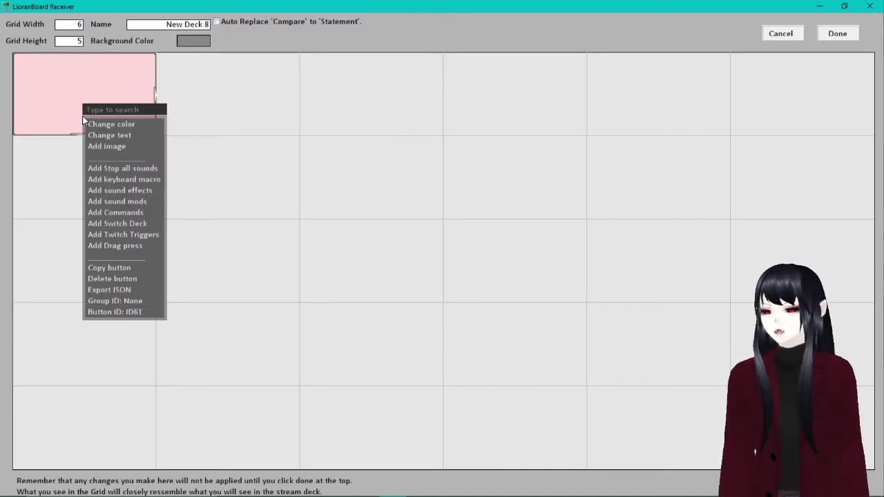
pyautogui.click(126, 135)
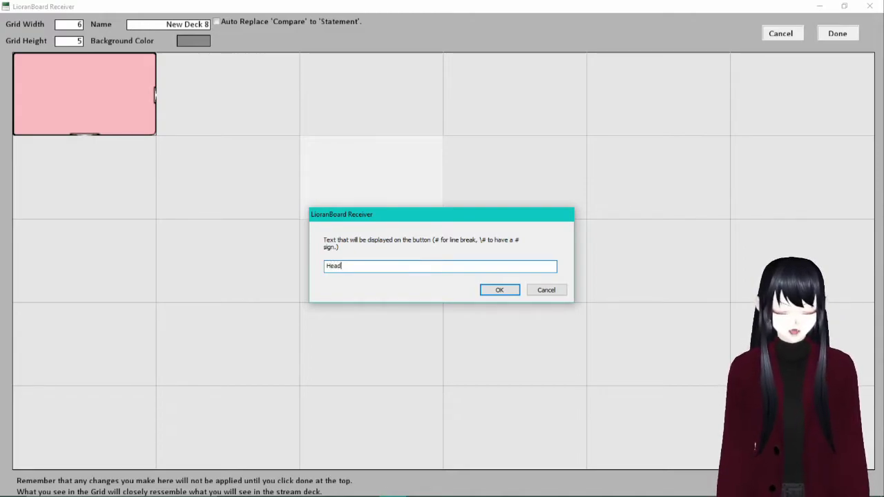
pyautogui.click(487, 291)
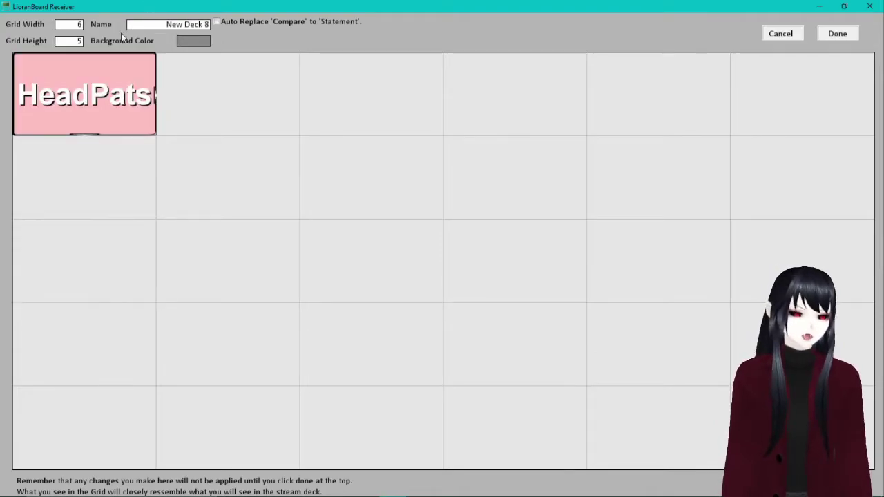
# Open the command editor for the HeadPats button and add a first command row
pyautogui.rightClick(92, 92)
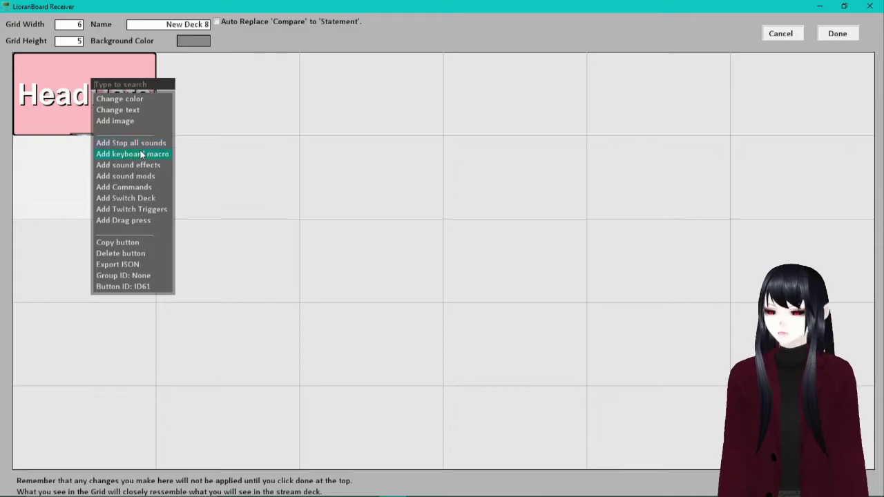
pyautogui.click(156, 187)
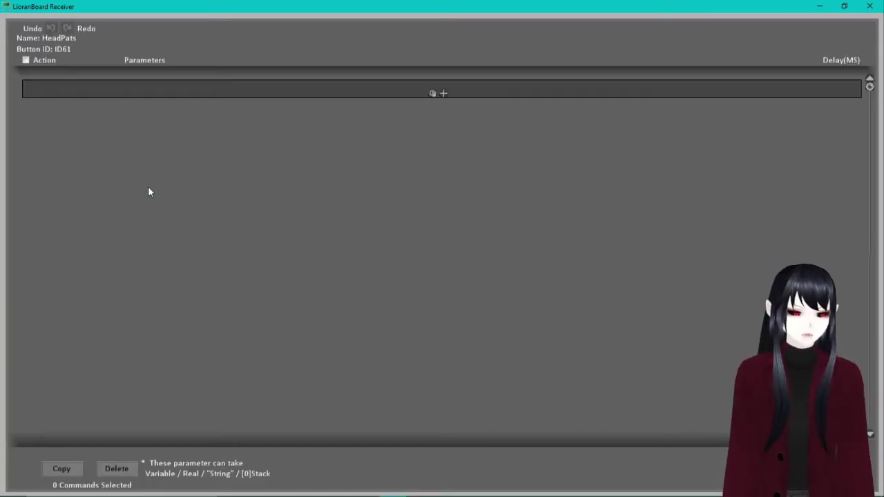
pyautogui.click(443, 95)
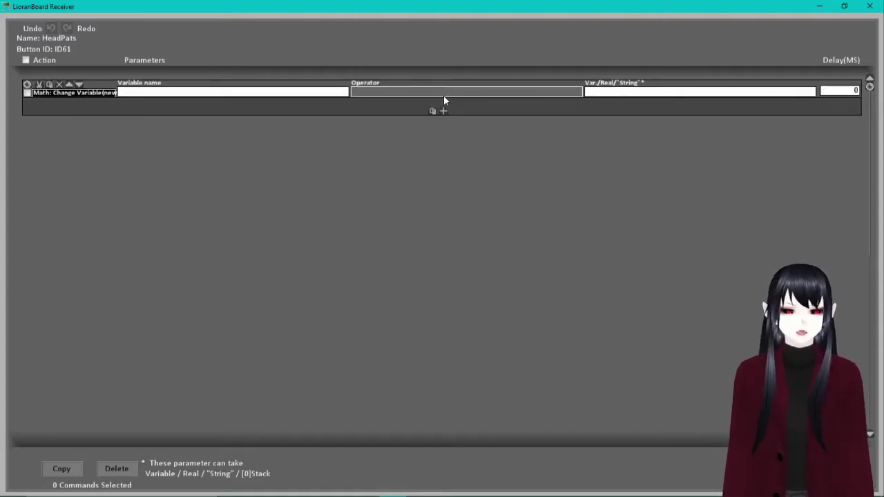
pyautogui.click(88, 92)
pyautogui.scroll(-1, 166, 232)
pyautogui.scroll(-1, 166, 223)
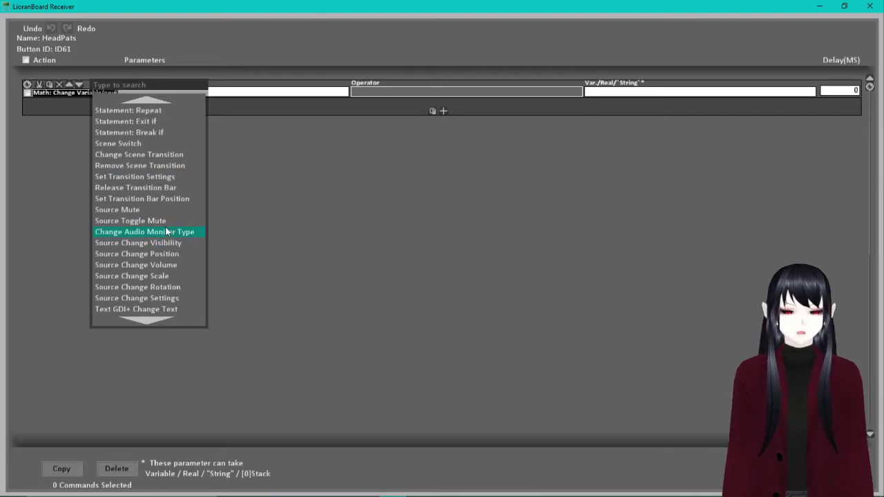
pyautogui.scroll(2, 165, 231)
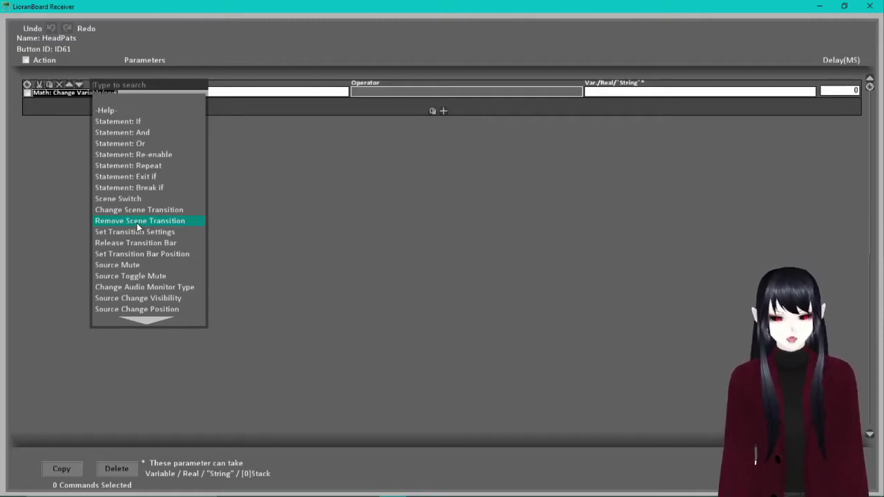
pyautogui.click(288, 177)
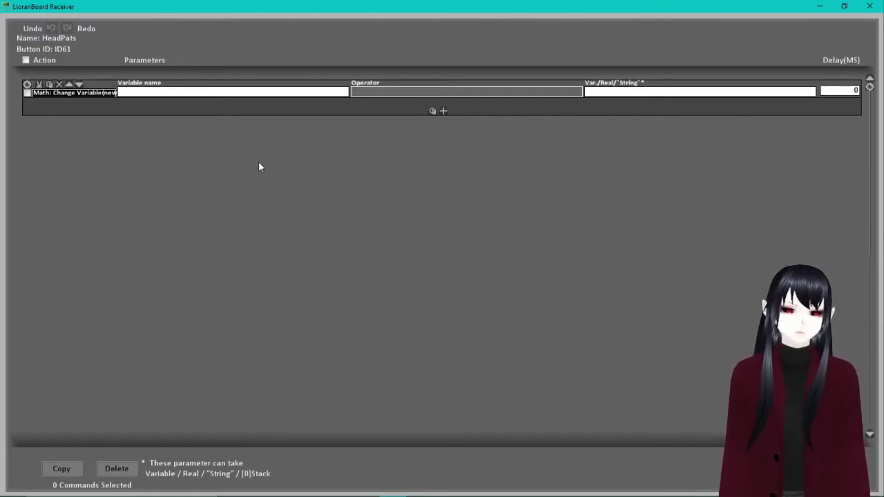
# Find the visibility action and set the new command's action to Source Change Visibility
pyautogui.click(72, 93)
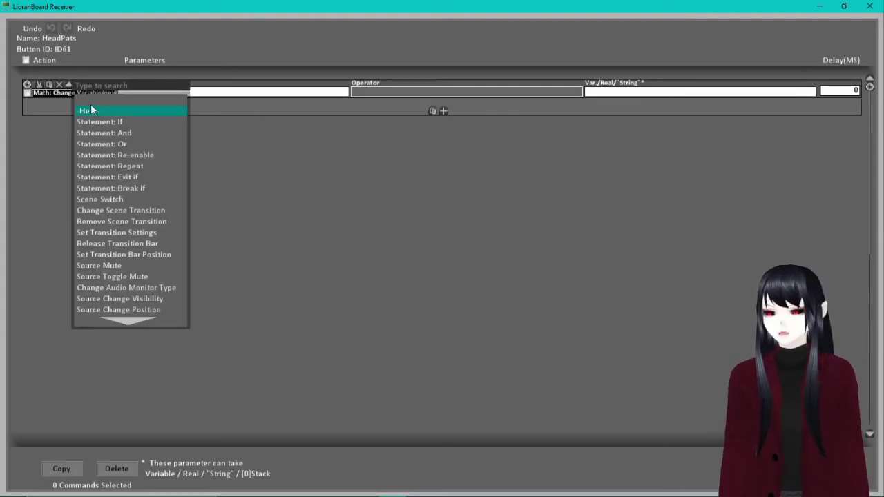
pyautogui.write('visi')
pyautogui.click(127, 112)
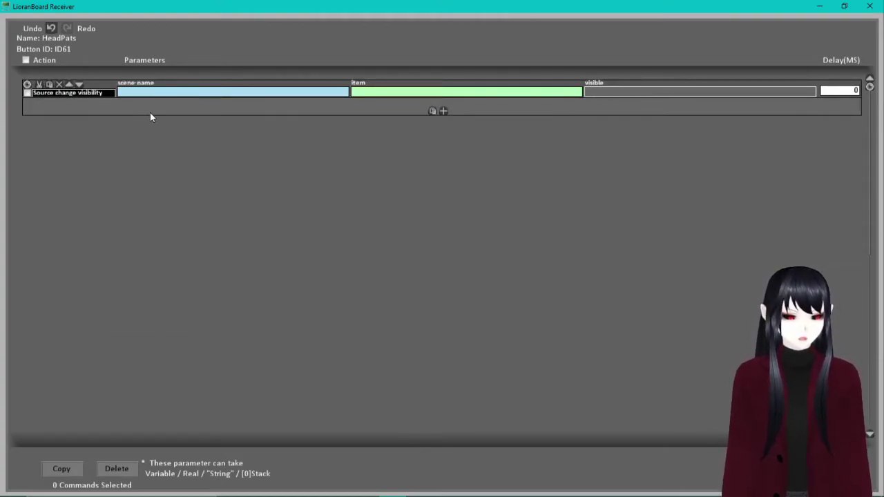
# Set the visibility command's scene name to Videos, its item to Image 4 and visible to true
pyautogui.click(167, 91)
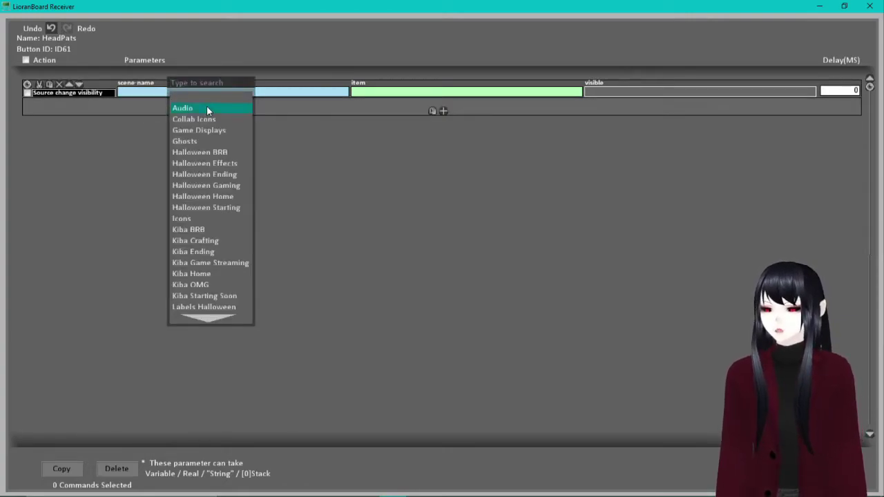
pyautogui.scroll(-2, 207, 241)
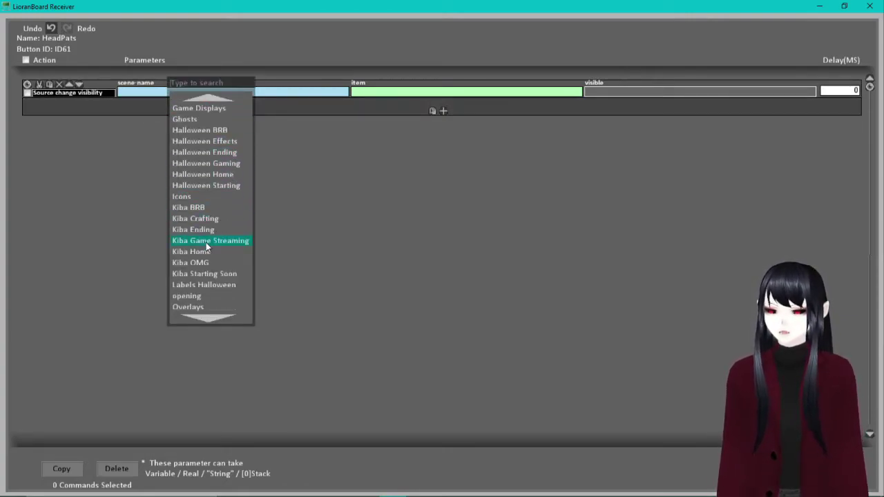
pyautogui.click(209, 295)
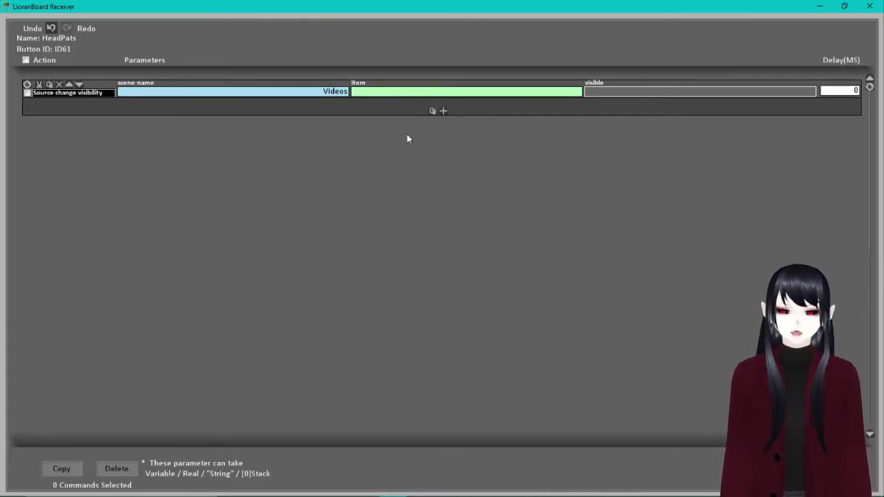
pyautogui.click(409, 92)
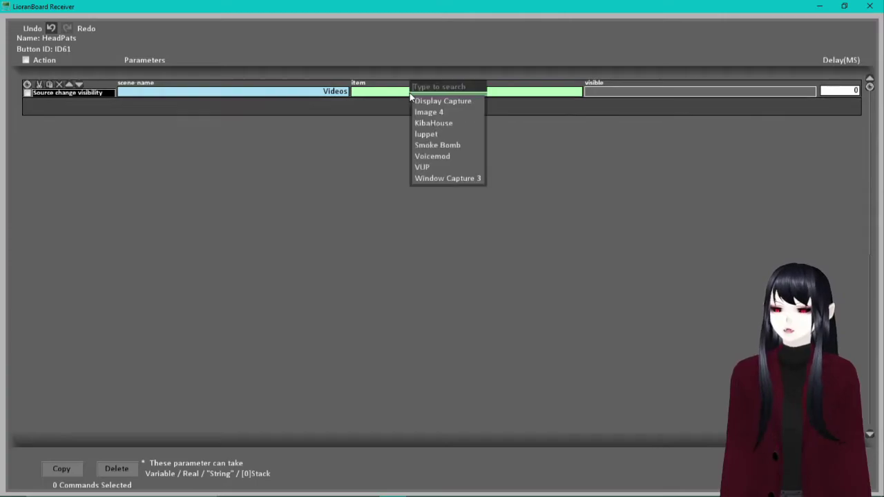
pyautogui.click(445, 113)
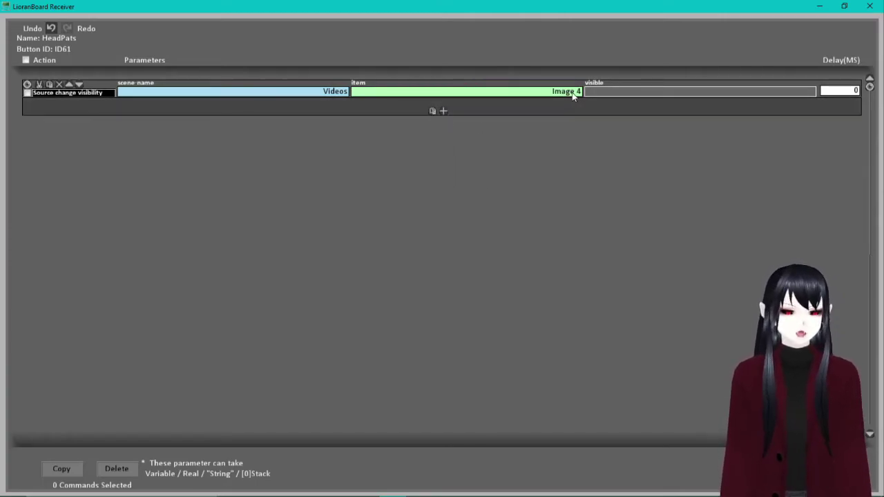
pyautogui.click(614, 90)
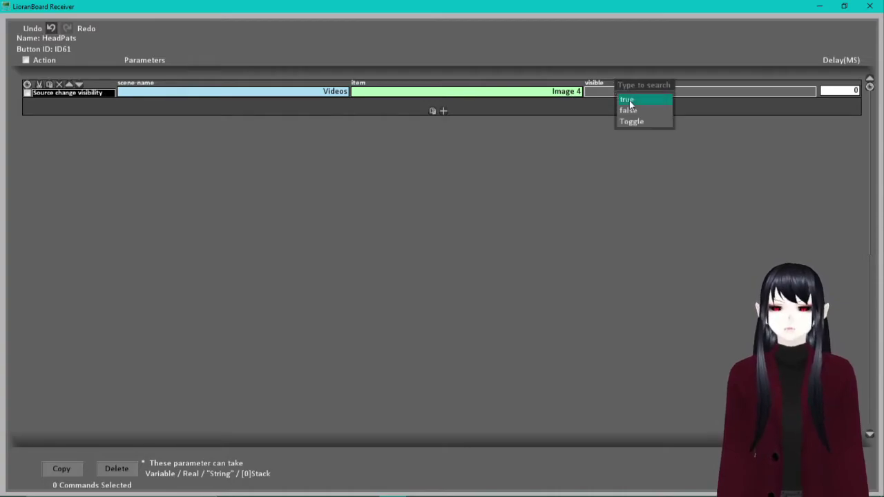
pyautogui.click(630, 100)
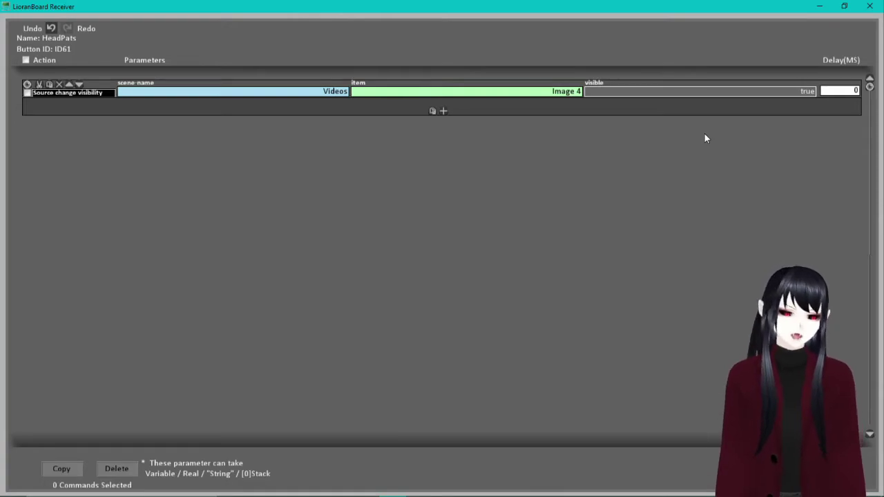
# Add a second command row to the HeadPats button and set its action to Source Change Visibility
pyautogui.click(444, 112)
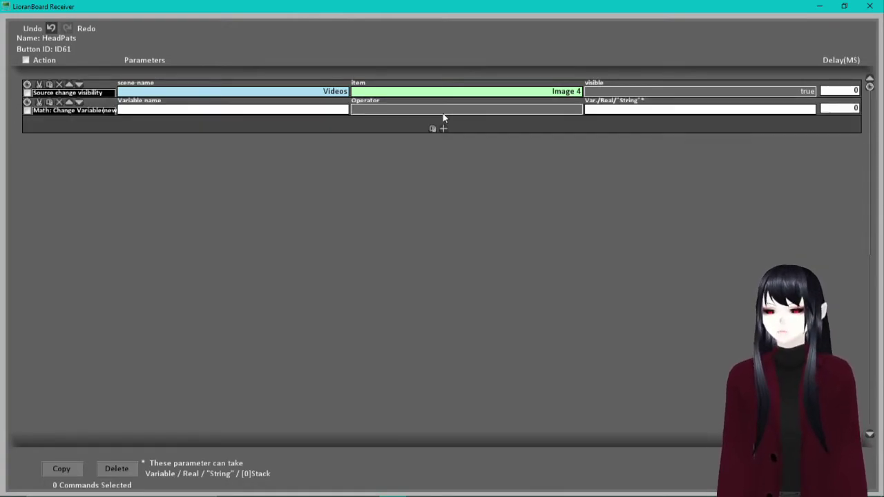
pyautogui.click(72, 111)
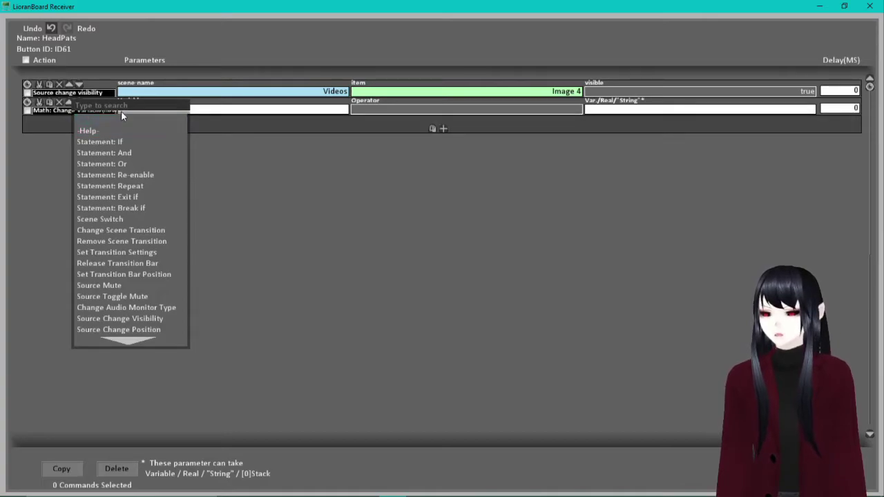
pyautogui.write('vi')
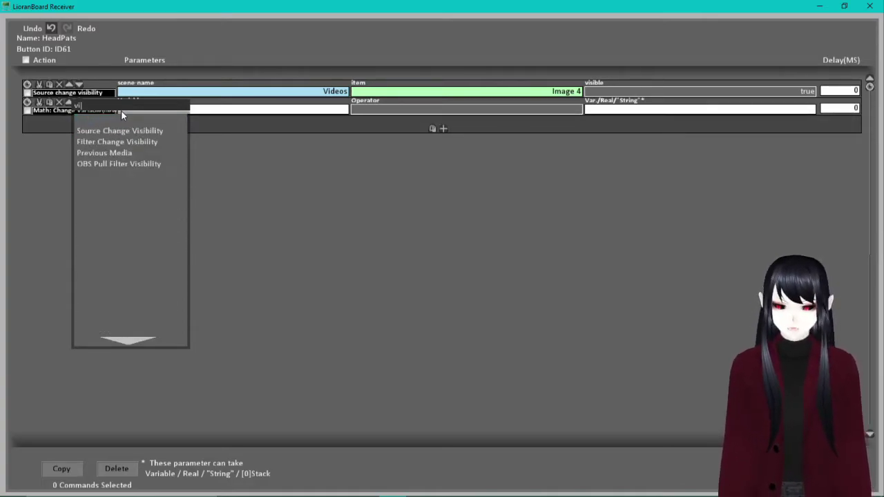
pyautogui.click(119, 130)
# Set the second visibility command's scene name to Videos, its item to Image 4 and visible to false
pyautogui.click(240, 111)
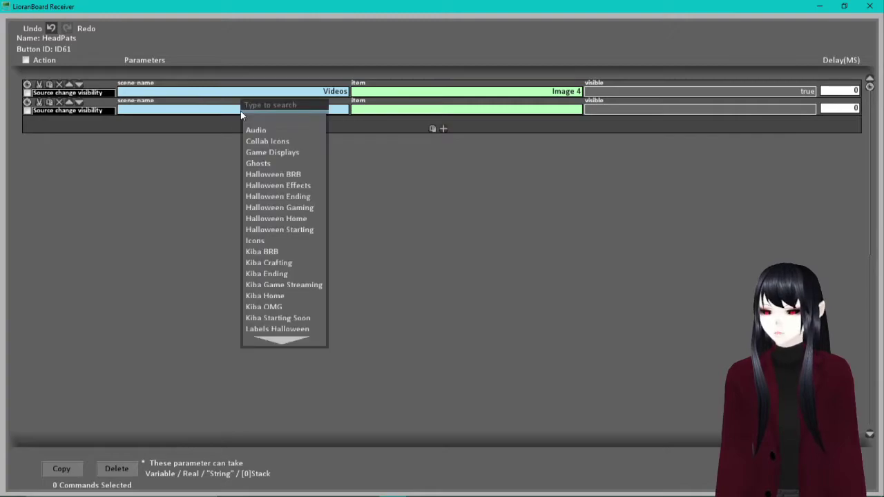
pyautogui.scroll(-2, 281, 262)
pyautogui.scroll(-2, 280, 277)
pyautogui.click(272, 319)
pyautogui.click(450, 110)
pyautogui.click(467, 126)
pyautogui.click(631, 108)
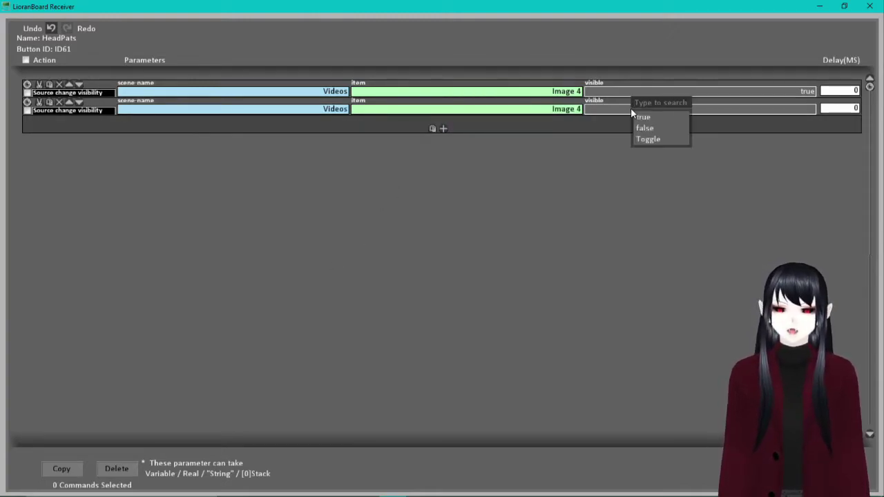
pyautogui.click(663, 128)
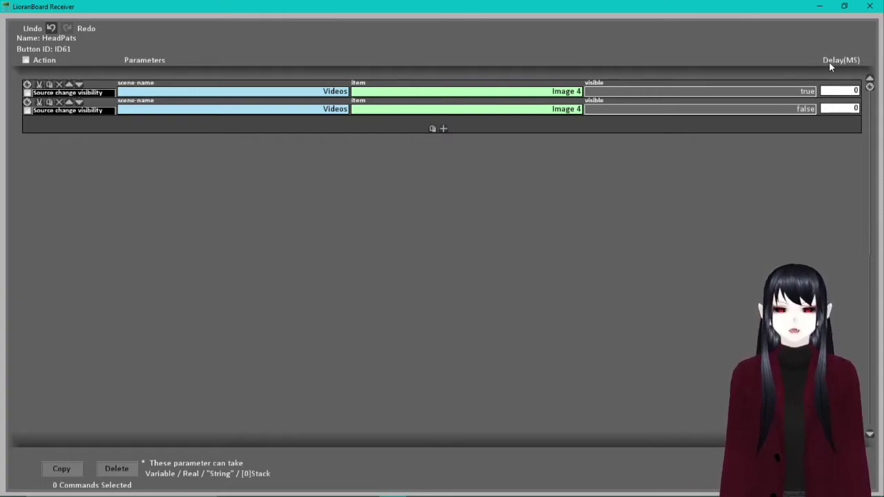
# Set the second visibility command's delay to 1000 ms, then leave the command editor and save the deck
pyautogui.click(840, 111)
pyautogui.moveTo(840, 110); pyautogui.dragTo(869, 112)
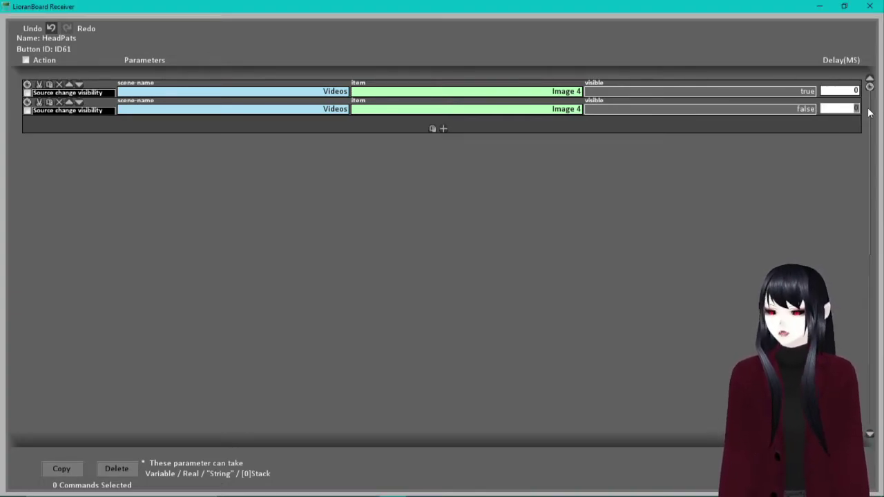
pyautogui.write('100')
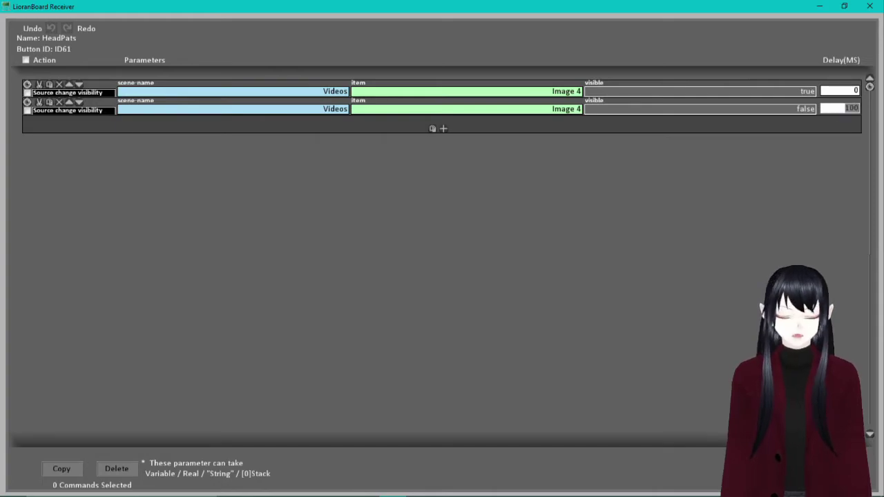
pyautogui.press('BackSpace')
pyautogui.press('BackSpace')
pyautogui.press('BackSpace')
pyautogui.write('1000')
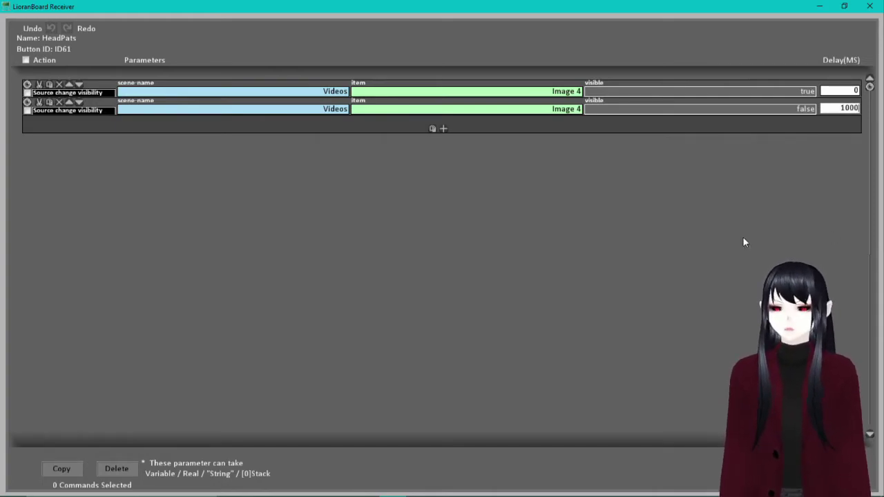
pyautogui.press('Escape')
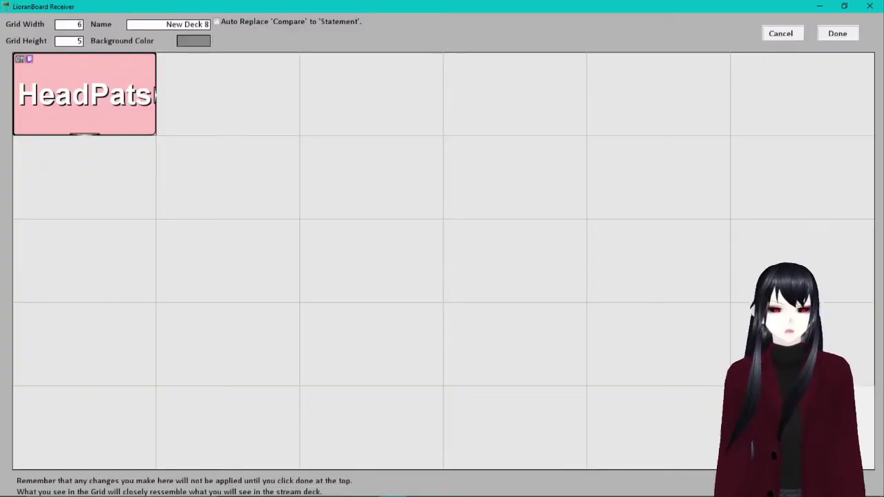
pyautogui.click(838, 33)
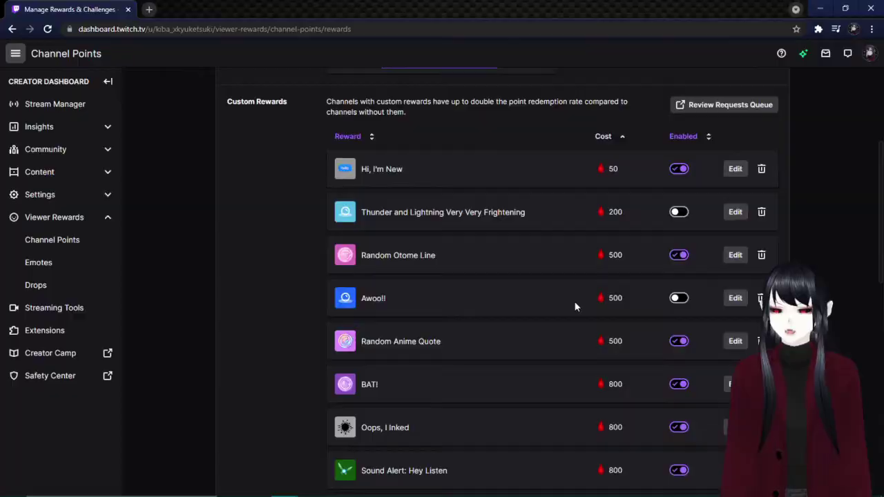
# On the Twitch Channel Points page, create a custom reward named Head Pat with the description Headpat and a cost of 100
pyautogui.scroll(-10, 574, 306)
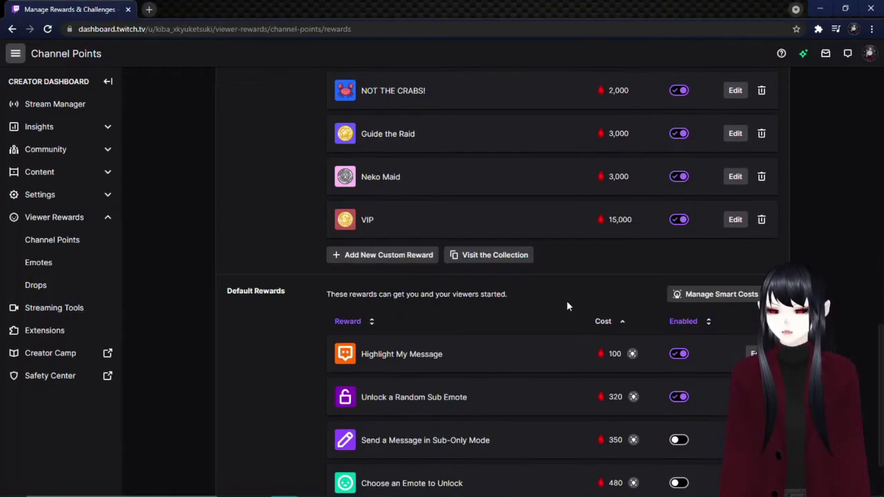
pyautogui.click(394, 259)
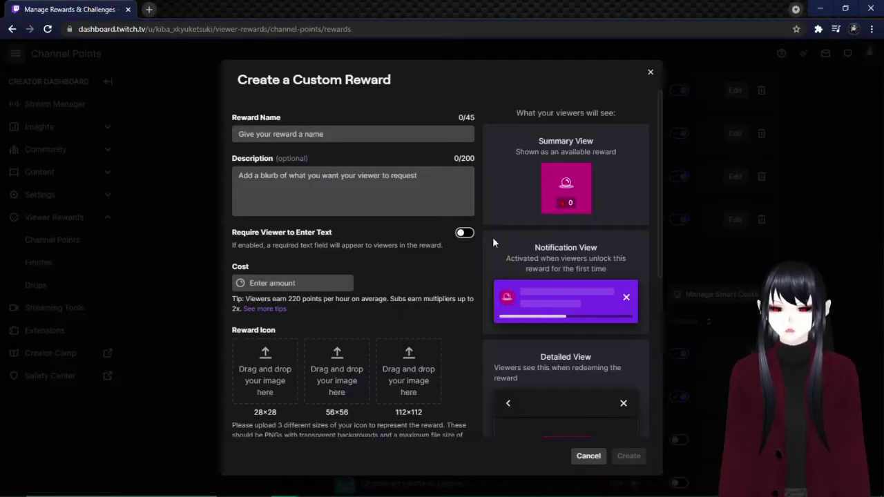
pyautogui.click(343, 133)
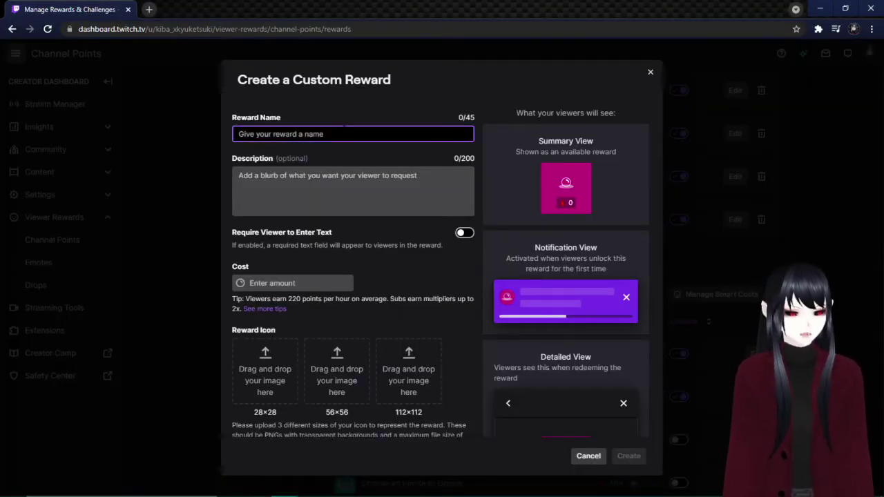
pyautogui.write('Head Pat')
pyautogui.press('Tab')
pyautogui.write('Headpat')
pyautogui.press('Tab')
pyautogui.press('Tab')
pyautogui.write('100')
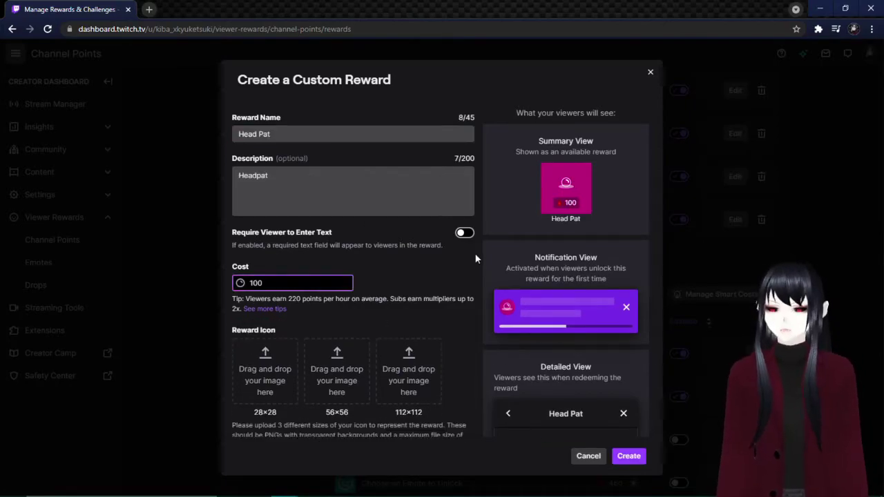
pyautogui.click(463, 255)
pyautogui.scroll(-3, 463, 255)
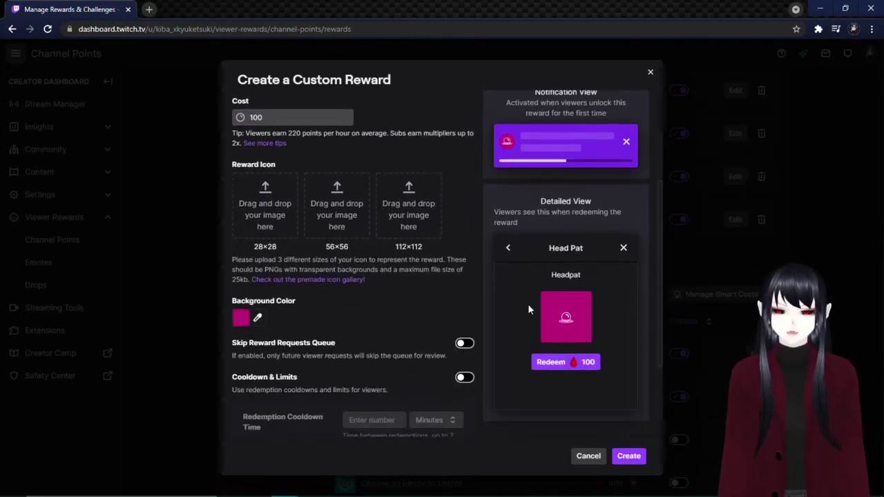
pyautogui.click(630, 459)
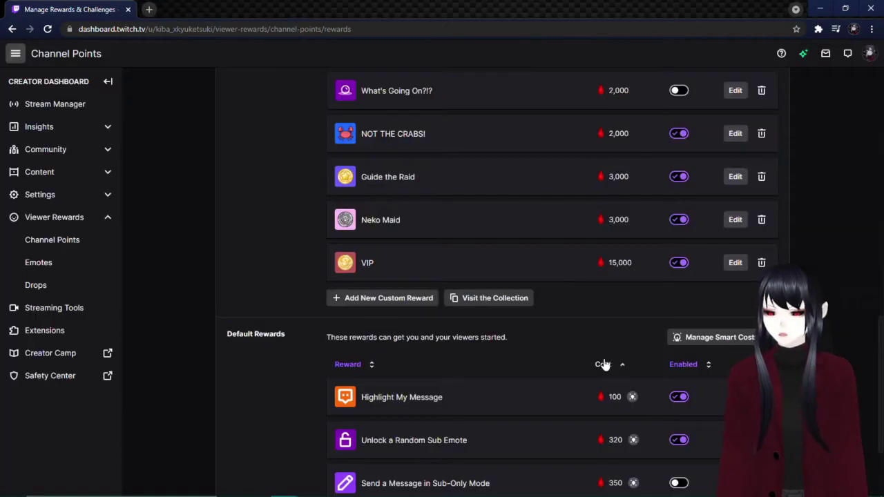
pyautogui.scroll(11, 597, 319)
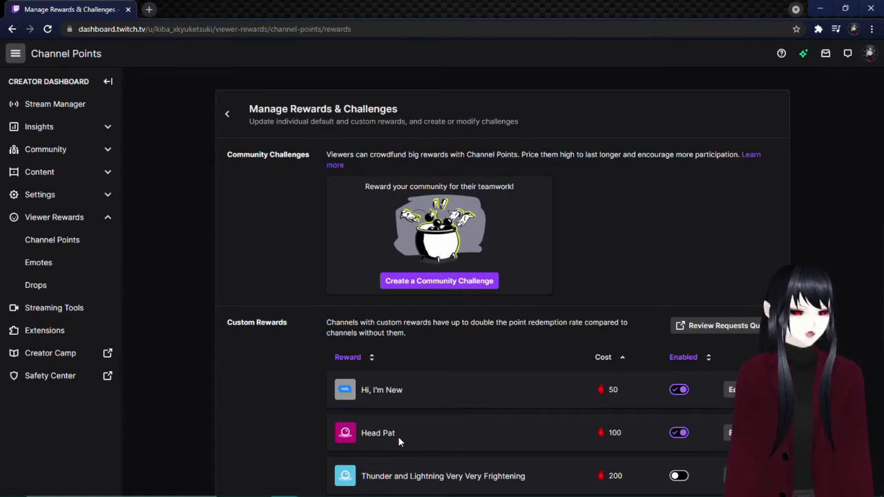
# Switch to OBS and redeem the Head Pat reward from the stream chat's rewards list
pyautogui.click(821, 7)
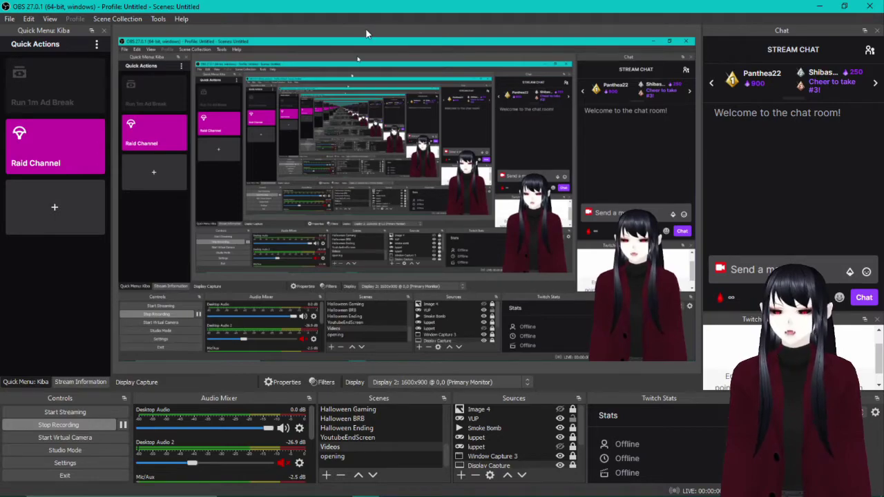
pyautogui.click(721, 298)
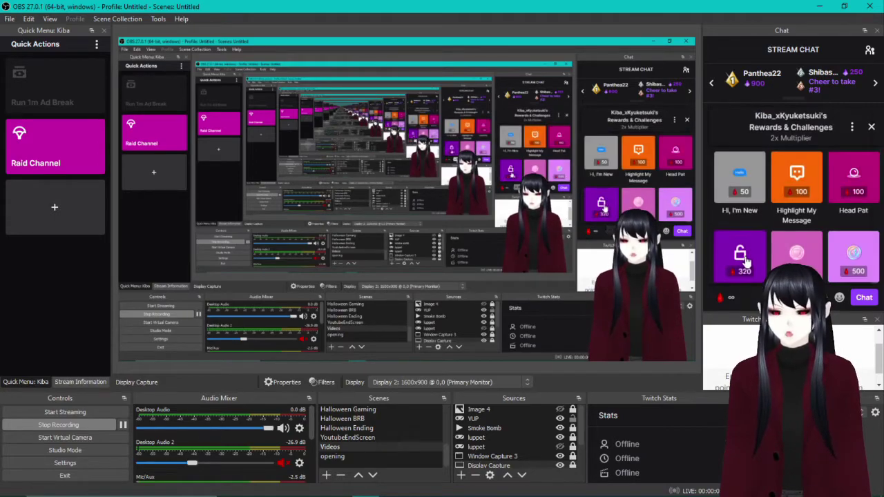
pyautogui.click(855, 176)
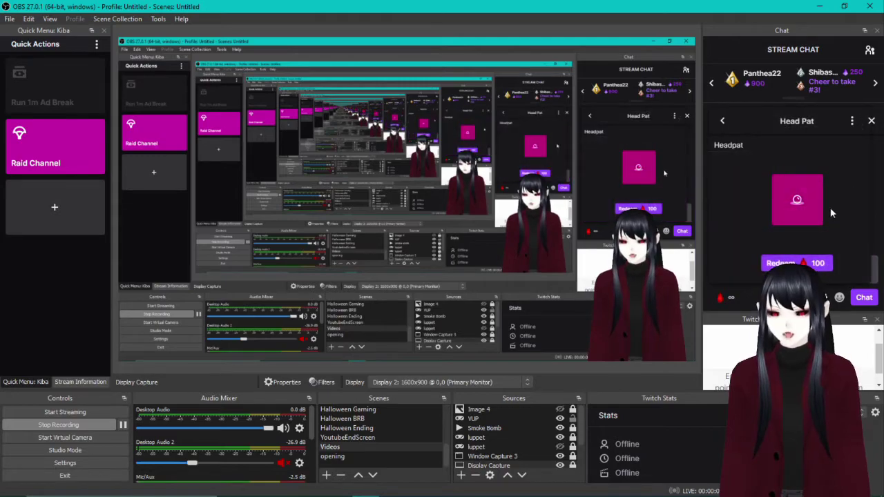
pyautogui.click(817, 265)
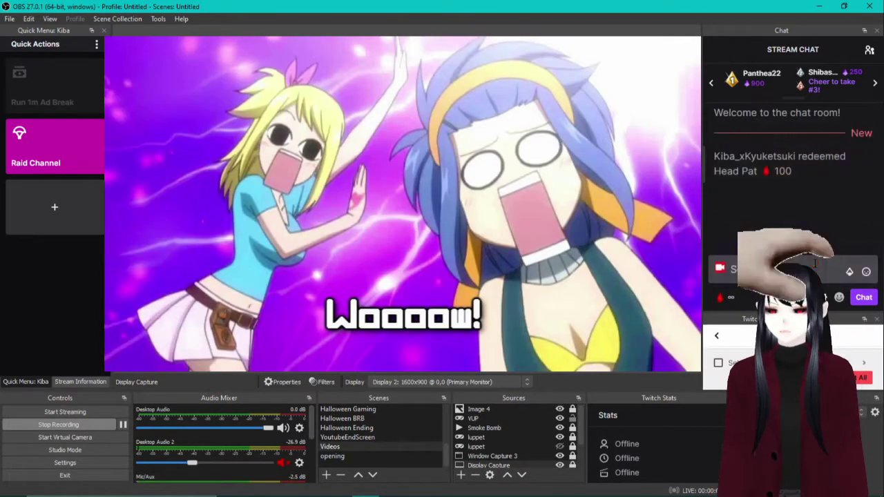